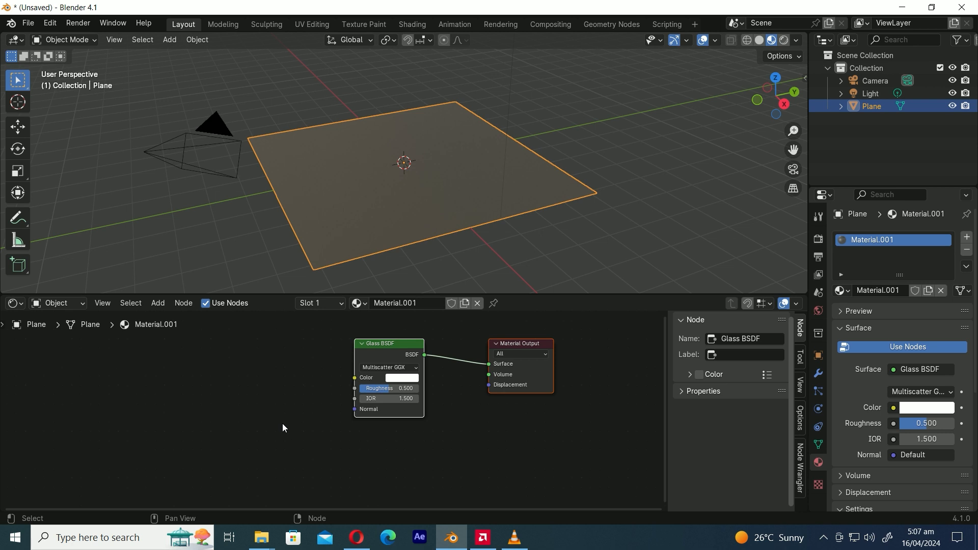
Step: Add a Noise Texture node beside the Glass BSDF node and set its type to Hetero Terrain
key("shift+a")
type("n")
left_click(355, 394)
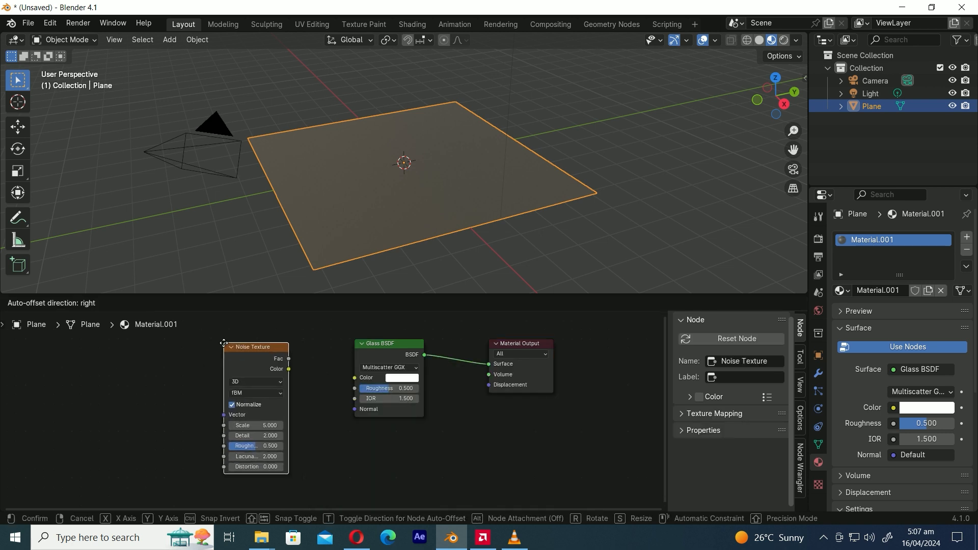
left_click(219, 336)
scroll(326, 423, "up", 5)
left_click(285, 363)
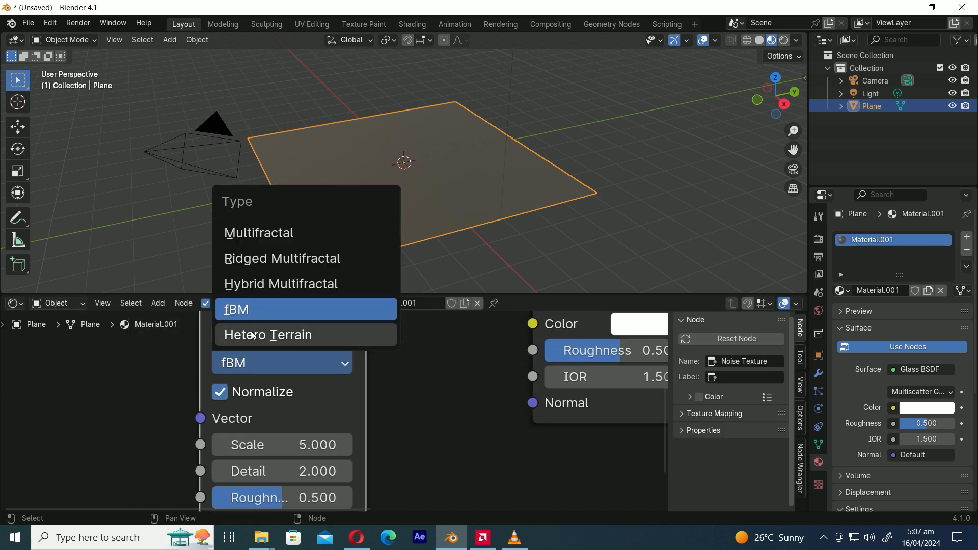
left_click(234, 339)
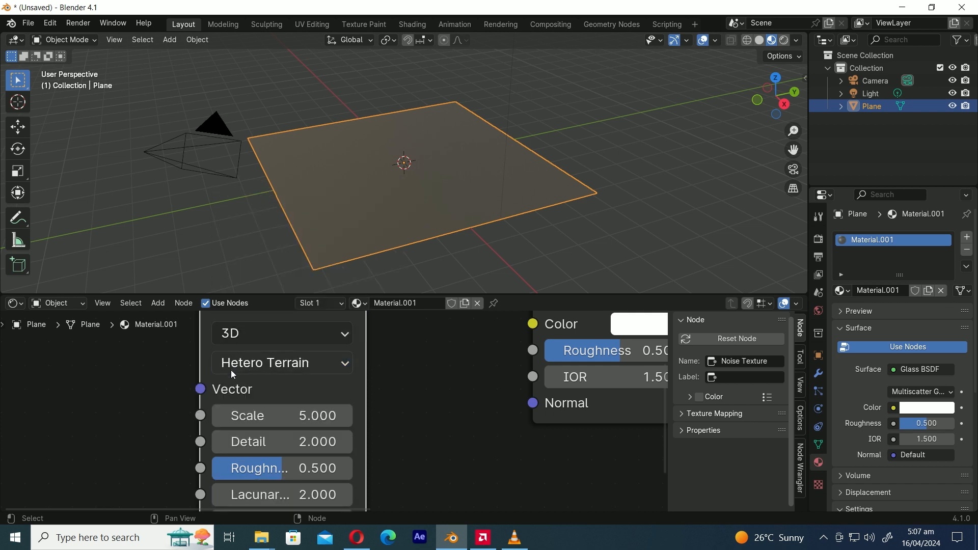
scroll(450, 426, "down", 4)
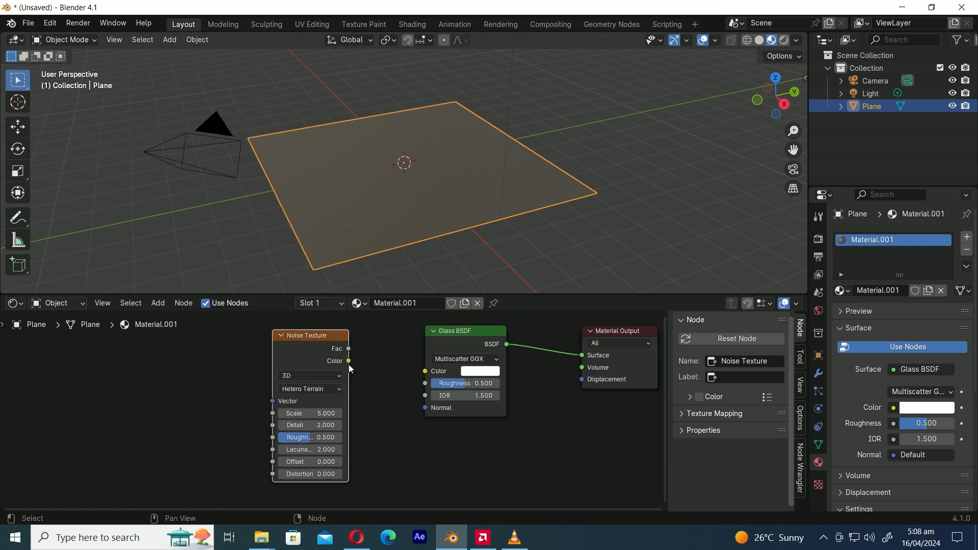
Step: Link the noise Fac output to the Glass BSDF Normal through a new Bump node, feeding the Bump's Height input
left_click_drag(355, 353, 424, 408)
key("shift+a")
type("bump")
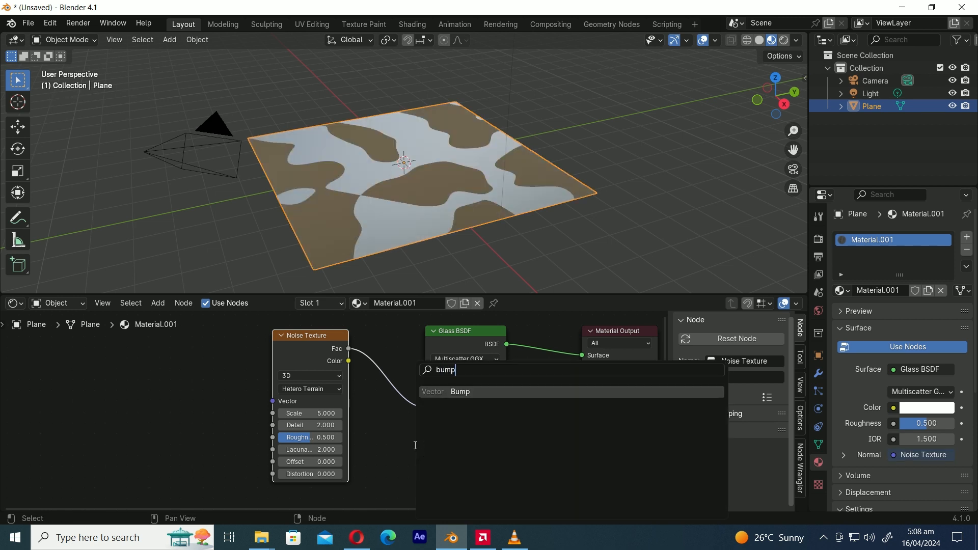
left_click(475, 394)
left_click(396, 446)
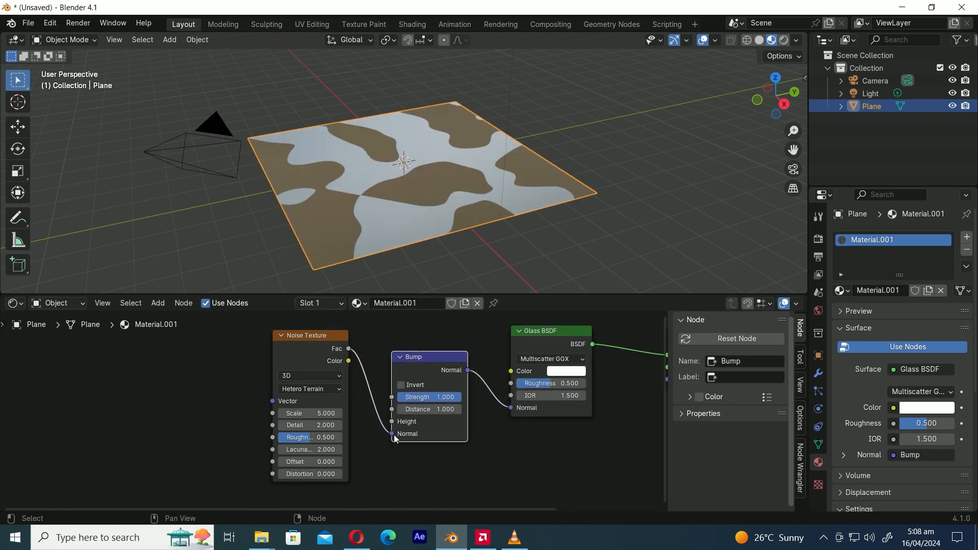
left_click_drag(392, 434, 391, 421)
Step: Hide the node editor's sidebar and check in the add-on preferences whether Node Wrangler is enabled
scroll(245, 400, "down", 2)
middle_click_drag(245, 400, 320, 378)
key("n")
left_click(50, 23)
left_click(62, 186)
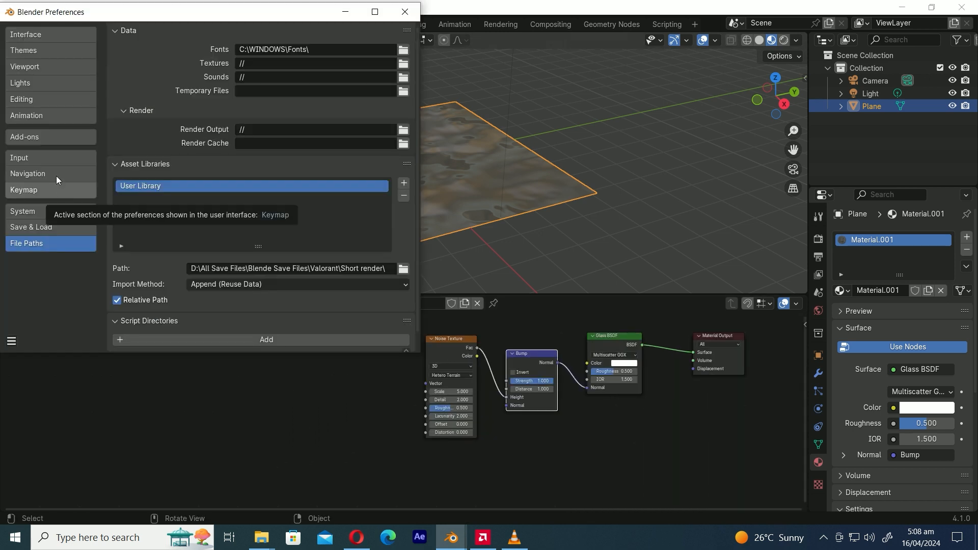
left_click(35, 138)
type("nod")
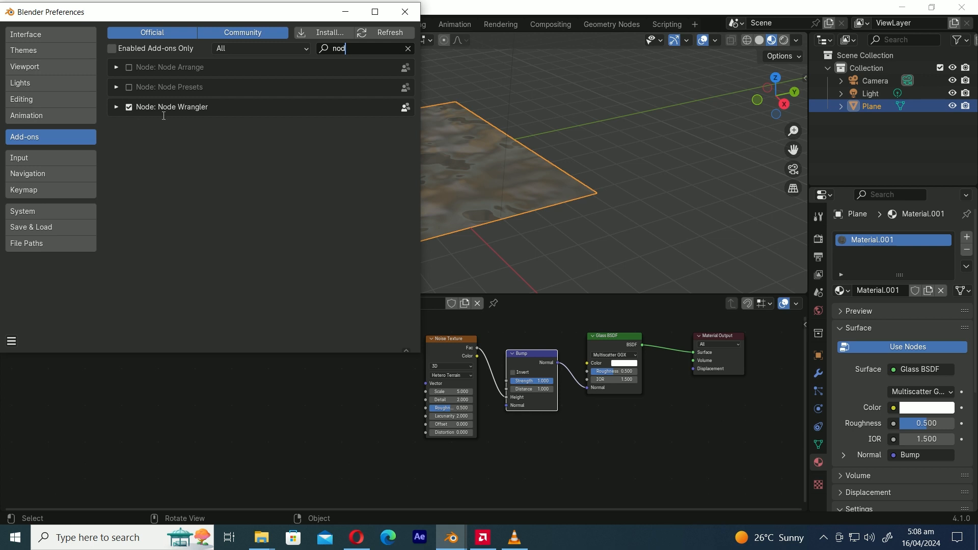
left_click(405, 11)
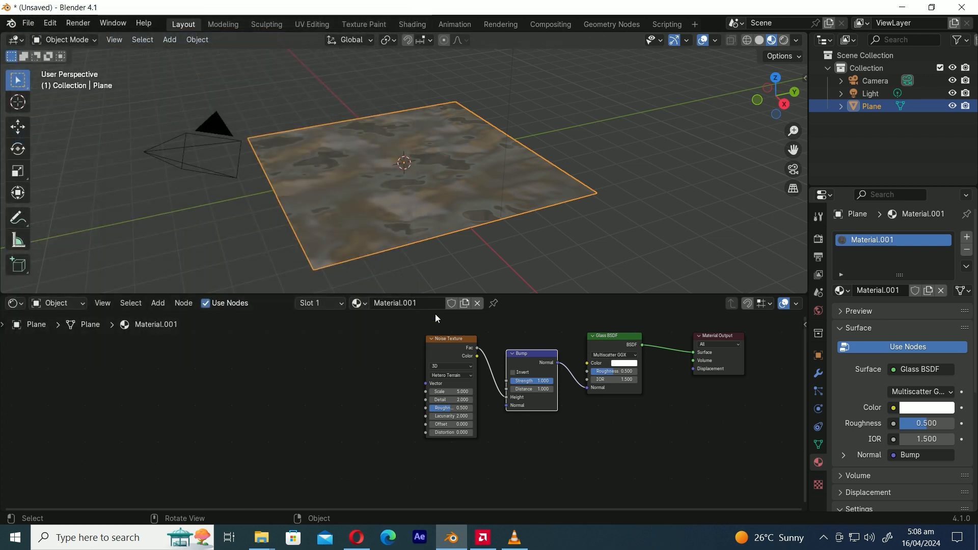
Step: Add Mapping and Texture Coordinate nodes to the Noise Texture with Node Wrangler and link the Object output to the Mapping's Vector
left_click(444, 346)
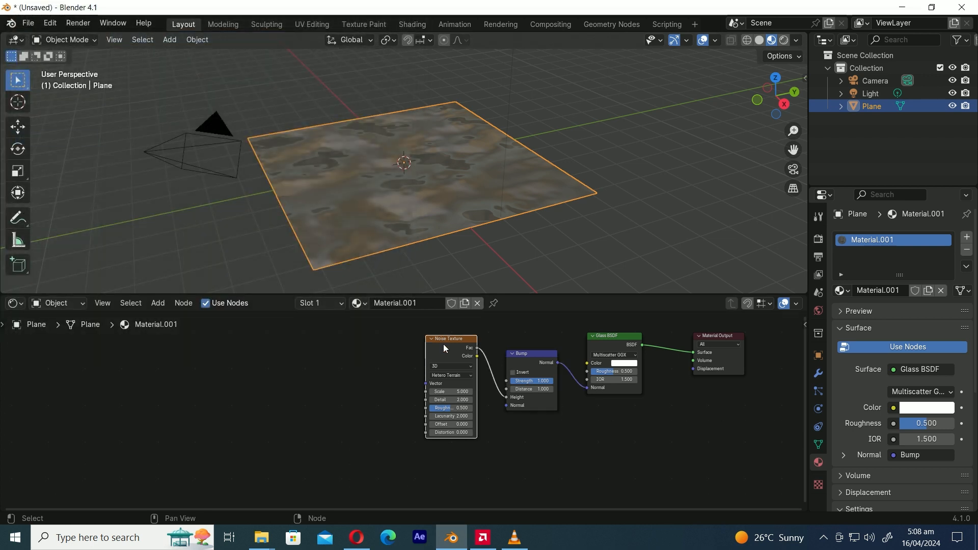
key("ctrl+t")
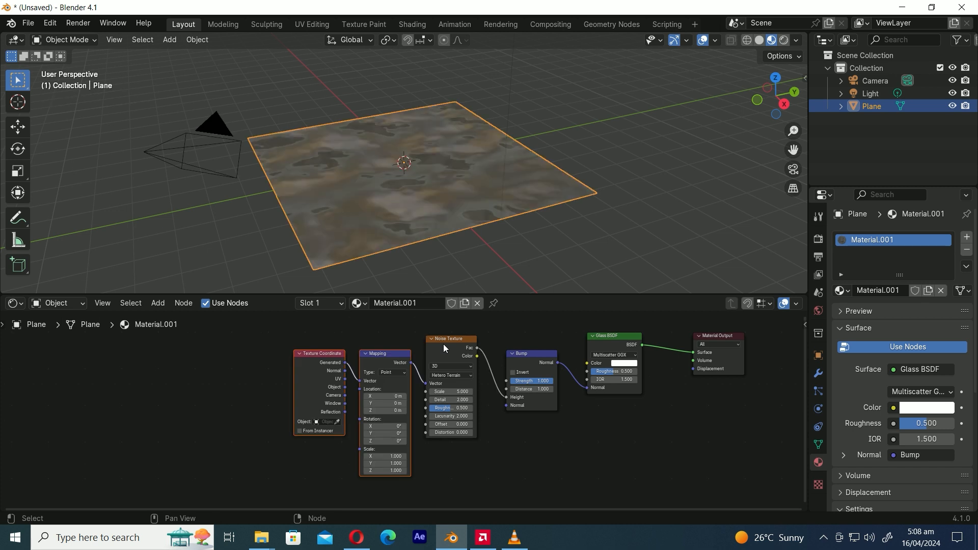
scroll(344, 398, "up", 5)
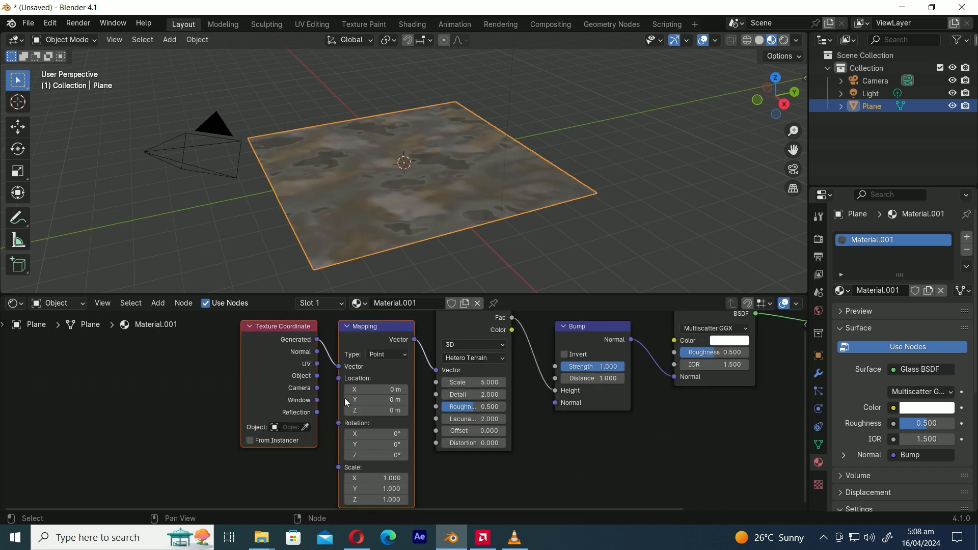
middle_click_drag(343, 408, 350, 405)
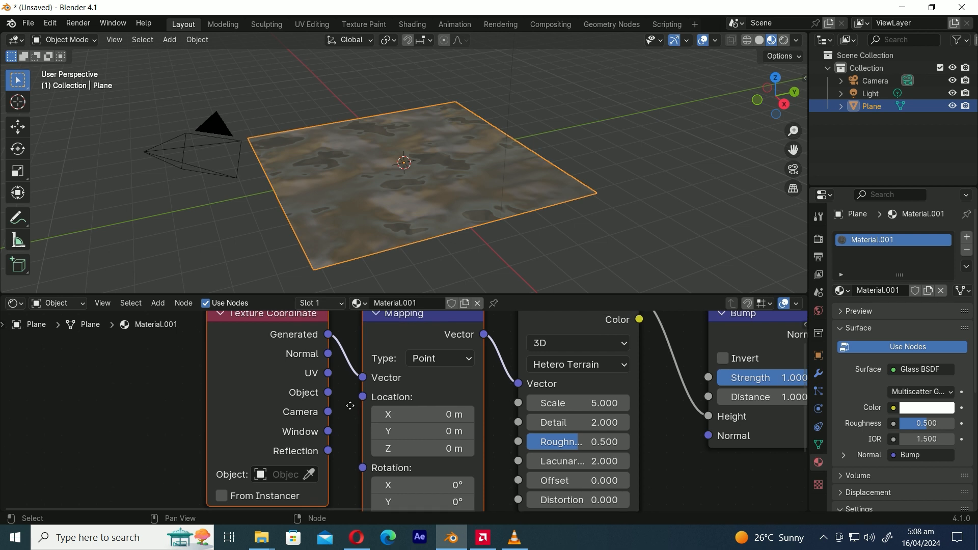
left_click_drag(329, 393, 363, 378)
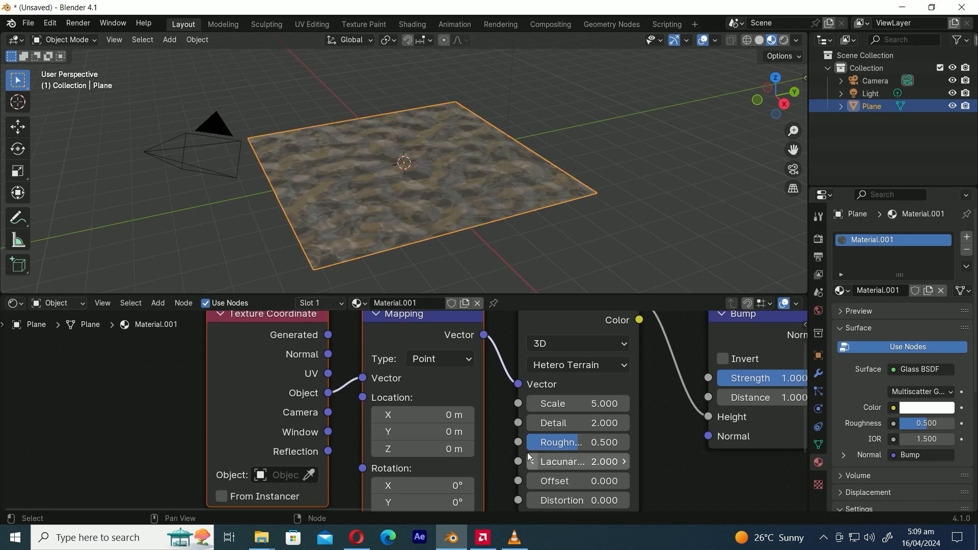
Step: Set the Noise Texture scale to 16, and the Bump node's distance to 0.1 and strength to 0.2
left_click_drag(579, 404, 638, 404)
middle_click_drag(698, 444, 469, 452)
left_click(546, 408)
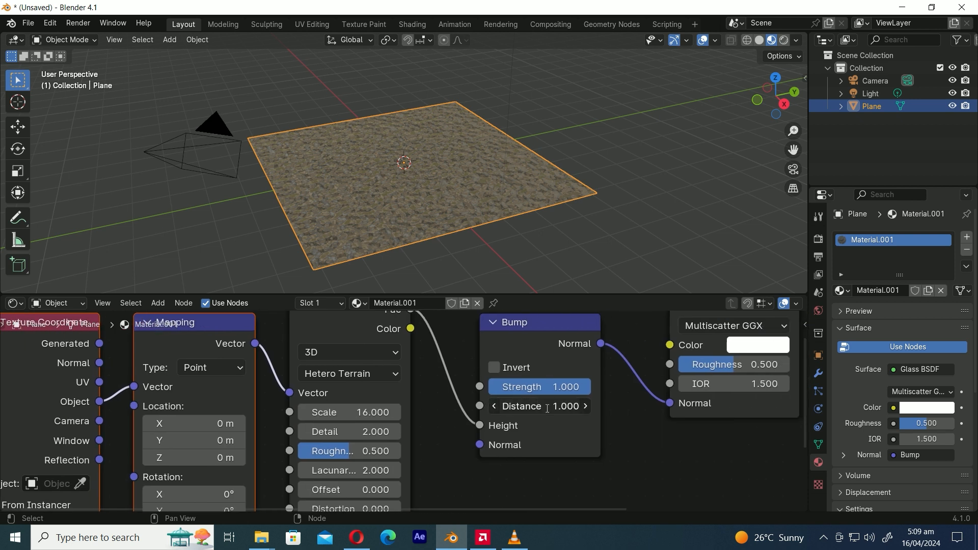
type(".1")
key("Return")
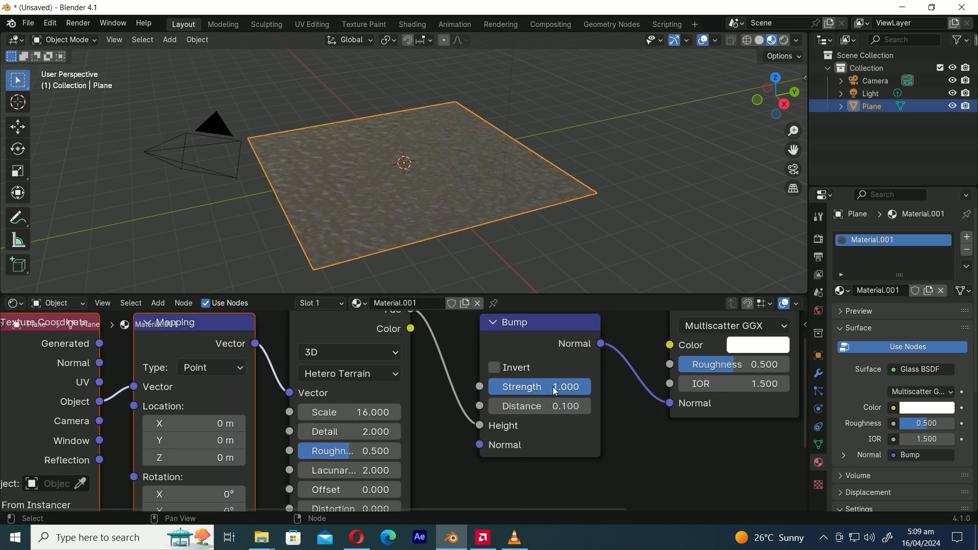
left_click(554, 387)
type(".2")
key("Return")
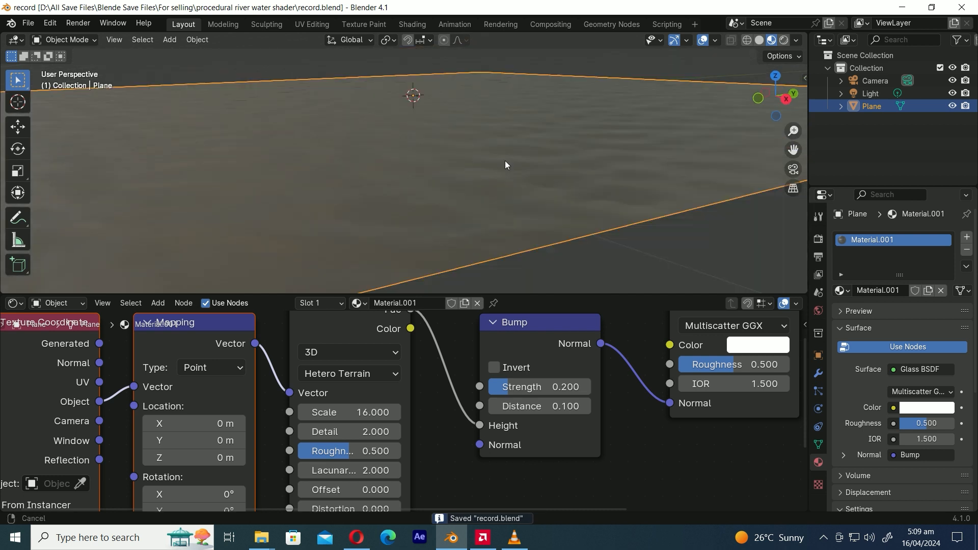
Step: Insert a keyframe on the Mapping node's Location at frame 1 with X, Y and Z at 0 m
middle_click_drag(505, 160, 460, 213)
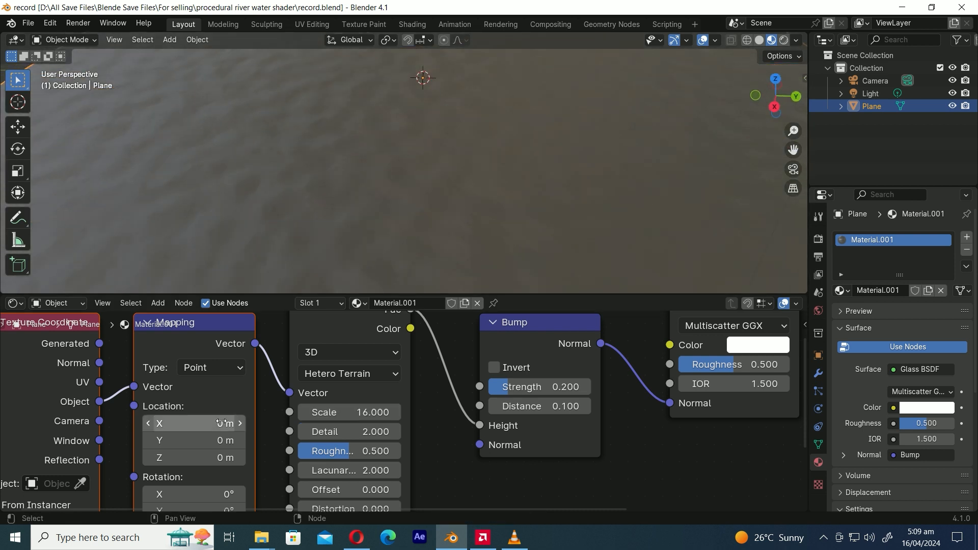
scroll(224, 435, "down", 1)
middle_click_drag(224, 434, 296, 410)
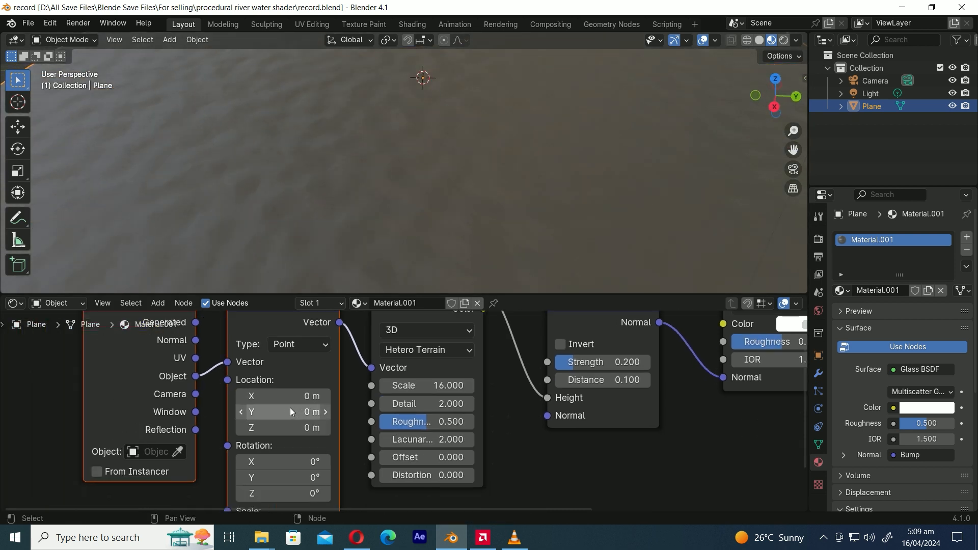
key("i")
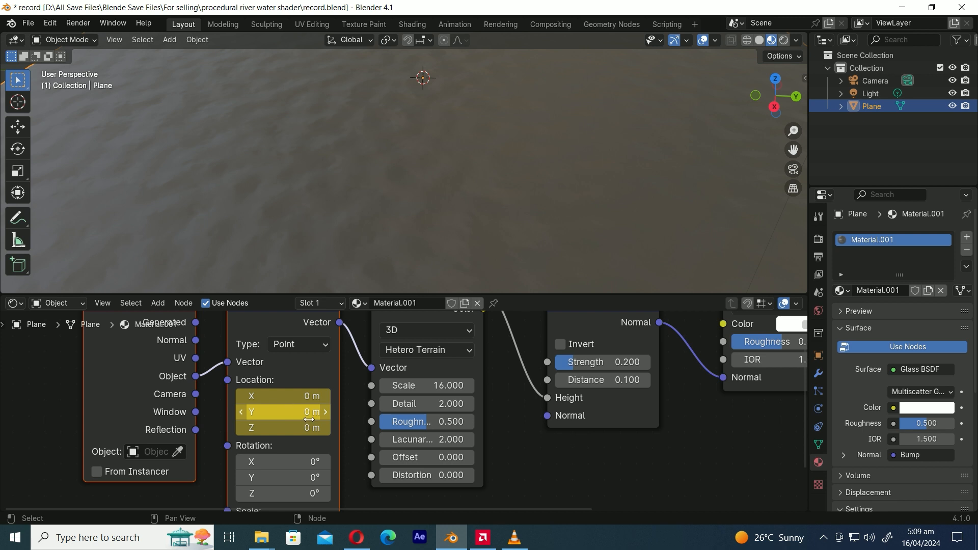
Step: Split the node editor horizontally, turn the lower area into a Timeline and make that area slightly shorter
left_click_drag(3, 510, 8, 402)
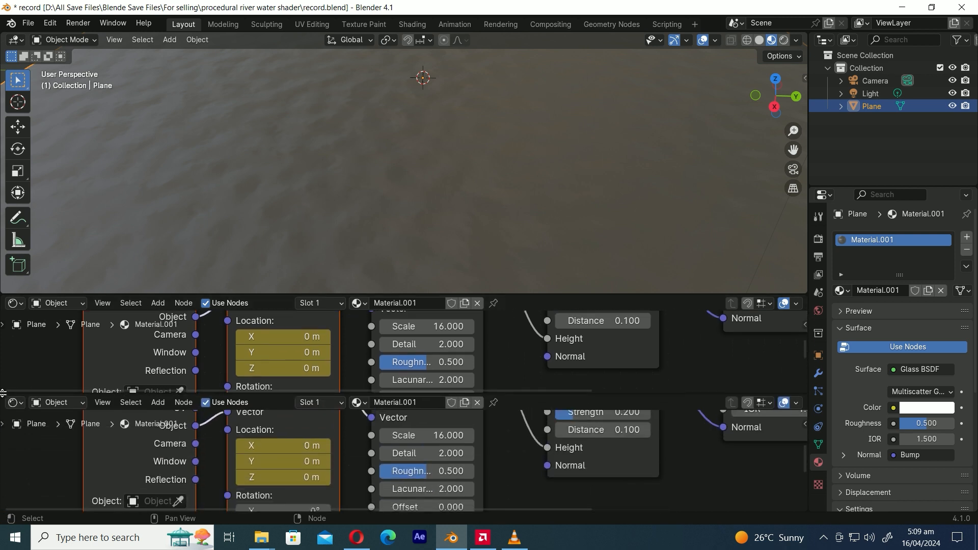
left_click(13, 402)
left_click(163, 293)
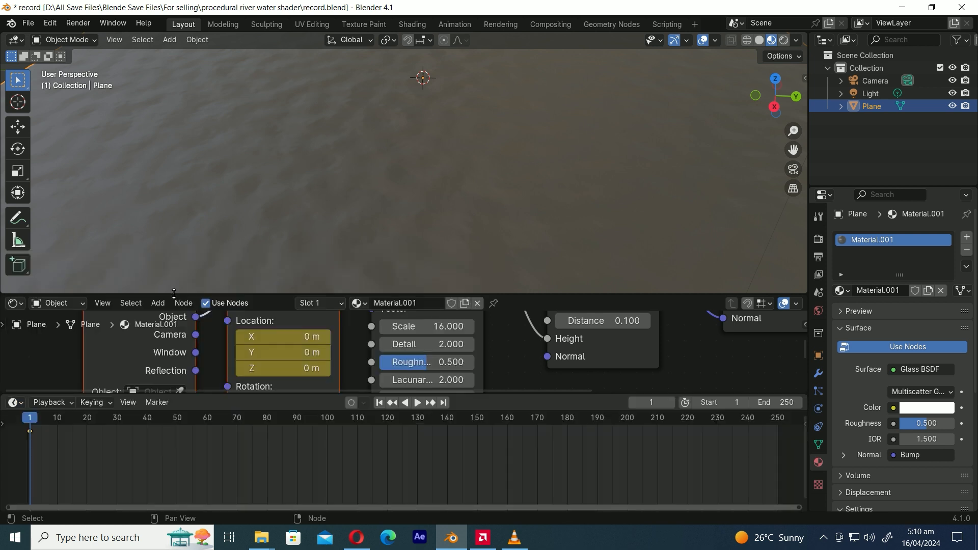
left_click_drag(359, 393, 326, 426)
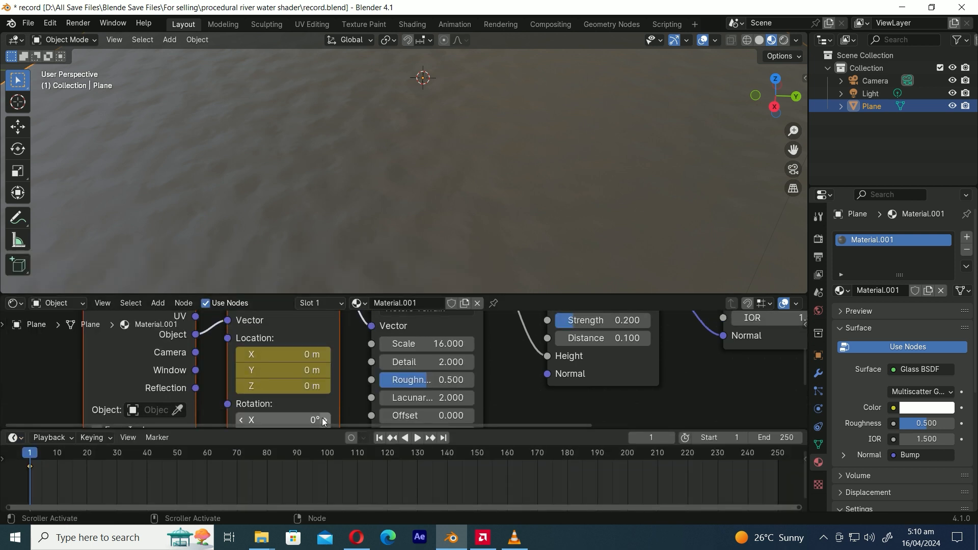
Step: Advance to frame 50, set the Mapping node's Z location to 0.2 m and keyframe the Location
key("space")
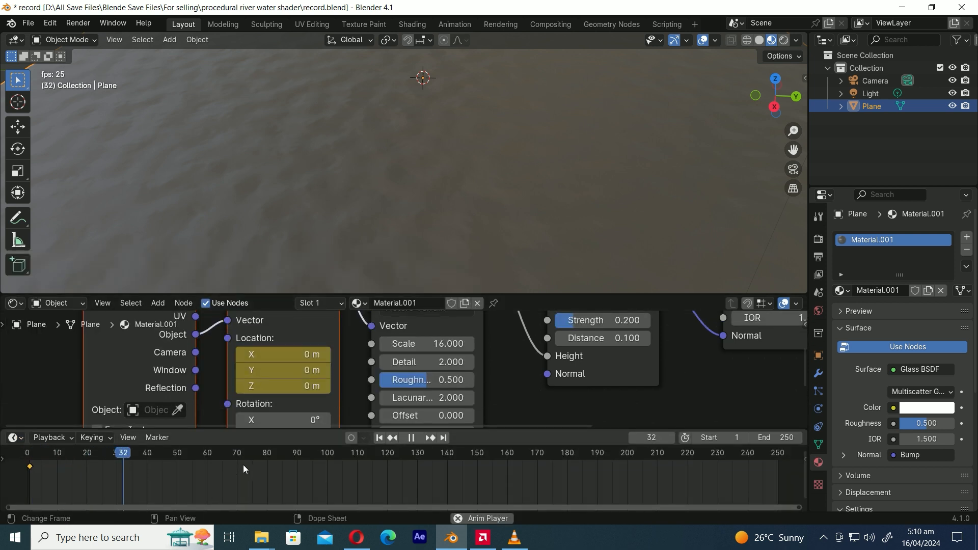
key("space")
left_click(284, 386)
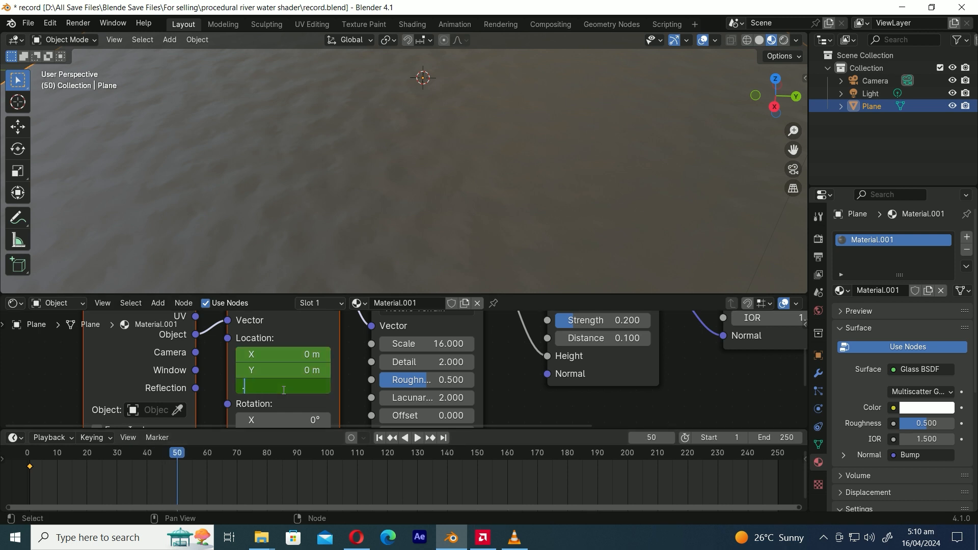
key("Return")
key("i")
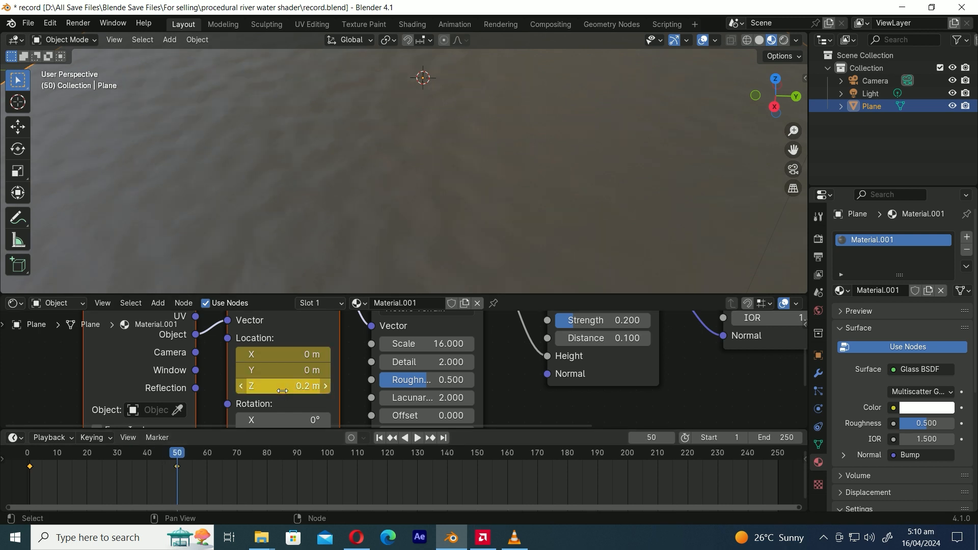
Step: Play the animation from the first frame to preview the water movement on the plane
left_click(29, 453)
key("space")
scroll(475, 232, "down", 2)
scroll(476, 229, "down", 1)
key("space")
Step: Check the Mapping node's Z location at frame 50 and replay the animation from the start
left_click(177, 454)
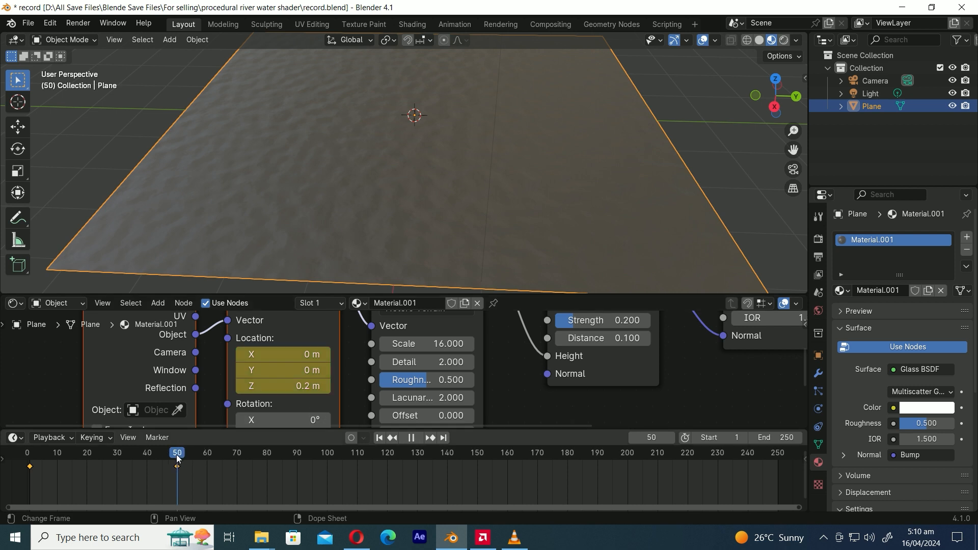
left_click(308, 385)
left_click(278, 386)
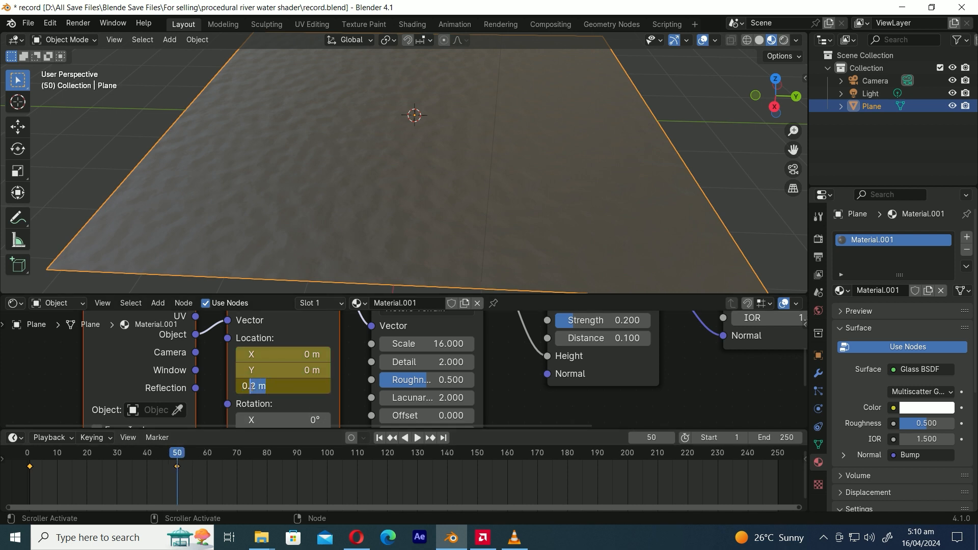
key("Return")
left_click(27, 455)
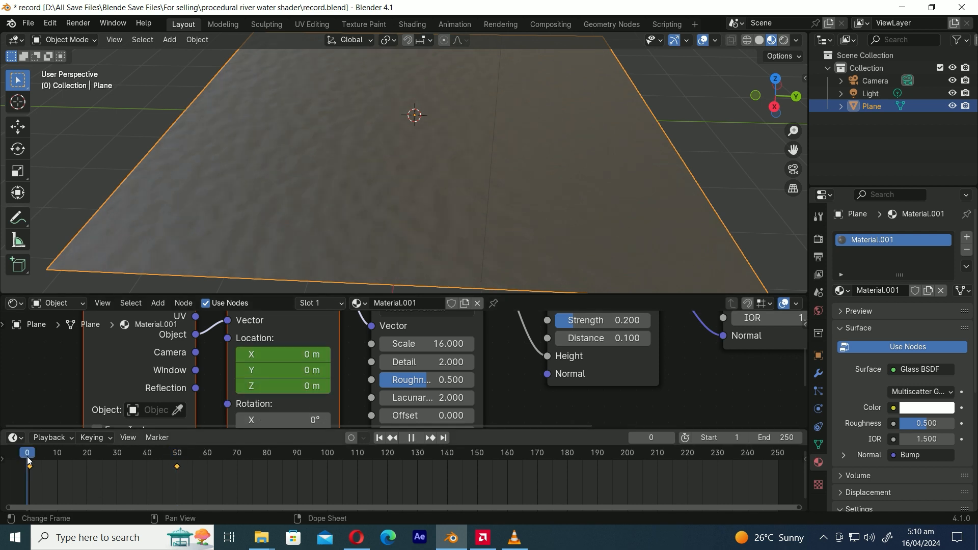
key("space")
key("space")
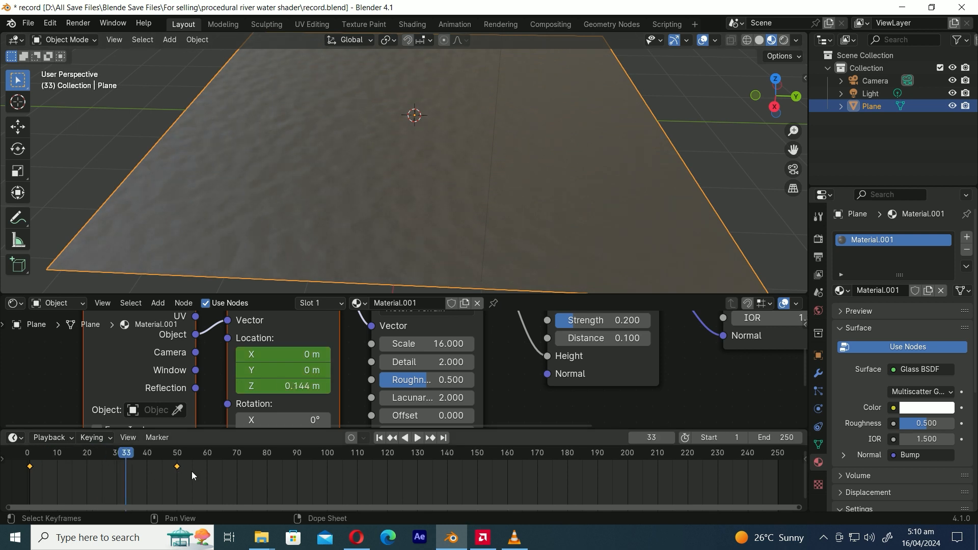
Step: Set both Location keyframes to linear extrapolation and play the animation to preview the continuous motion
left_click_drag(193, 467, 16, 461)
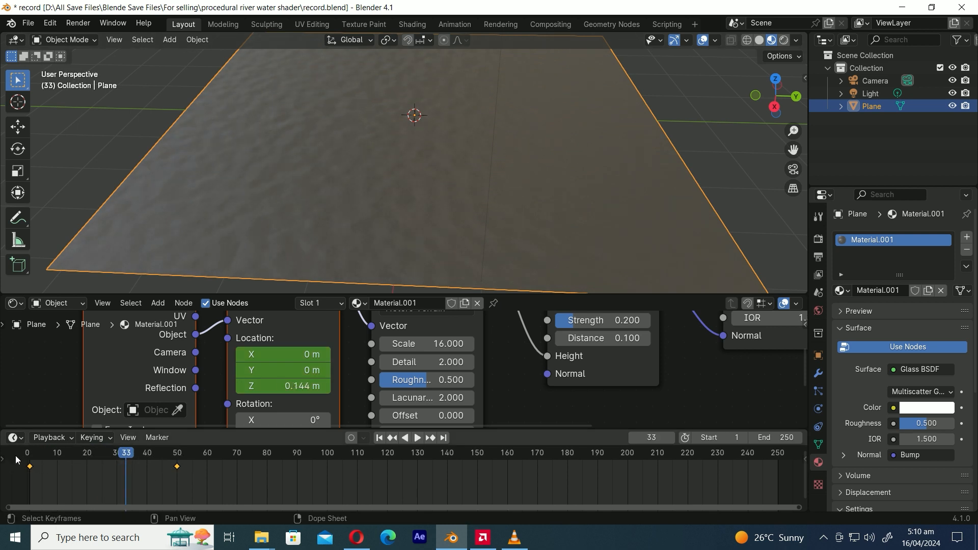
key("shift+e")
left_click(181, 481)
scroll(391, 130, "down", 2)
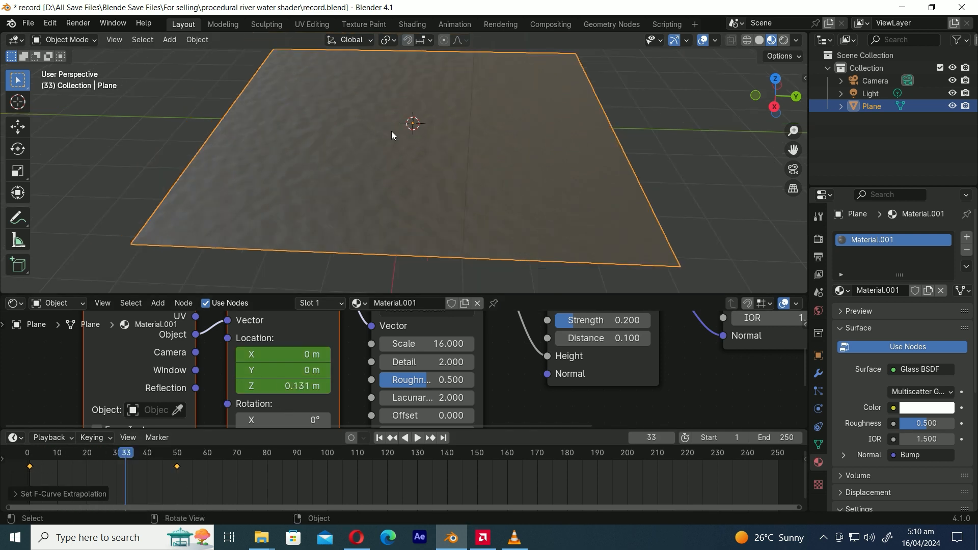
key("space")
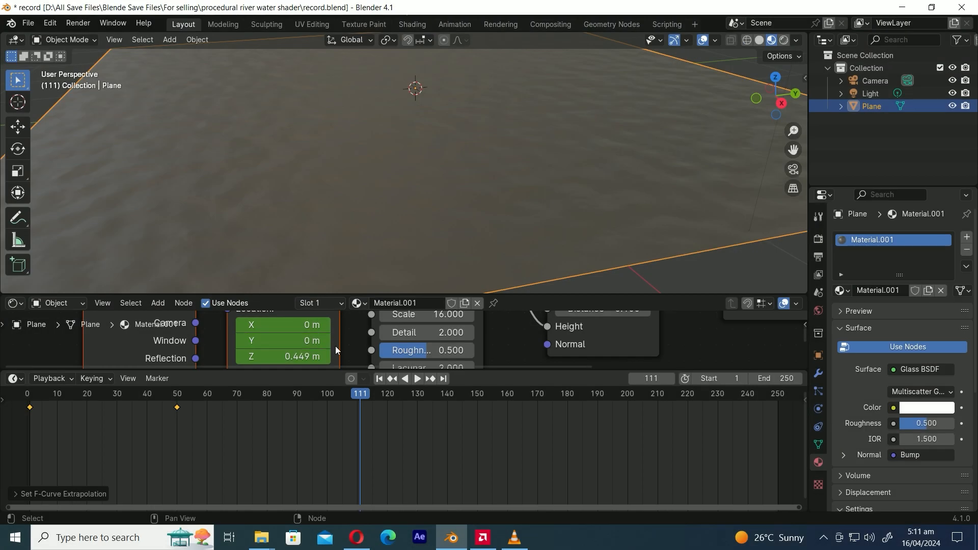
Step: Set the Mapping node's rotation to X 49.5° and Y 5.4°, and play the animation
middle_click_drag(341, 353, 343, 312)
mouse_move(327, 336)
left_mouse_down()
mouse_move(339, 336)
mouse_move(330, 347)
left_mouse_up()
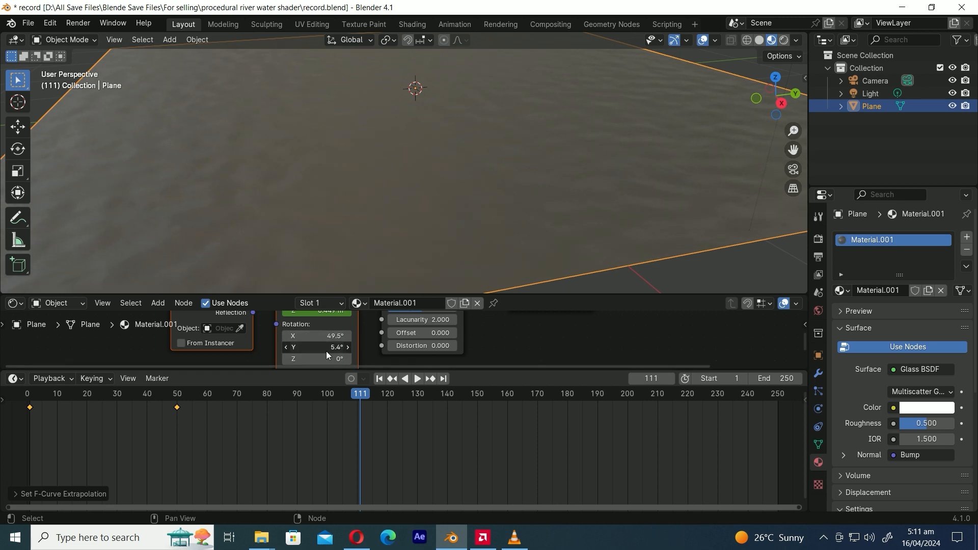
scroll(347, 200, "down", 3)
key("space")
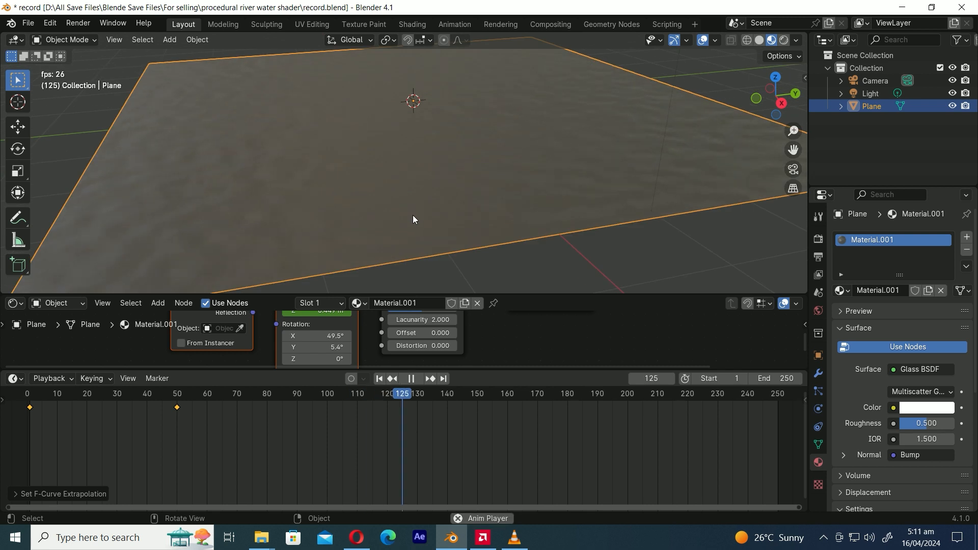
Step: Stop the playback, enlarge the node editor and move the Bump, Glass BSDF and Material Output nodes away from the Noise Texture
middle_click_drag(413, 221, 395, 234)
key("space")
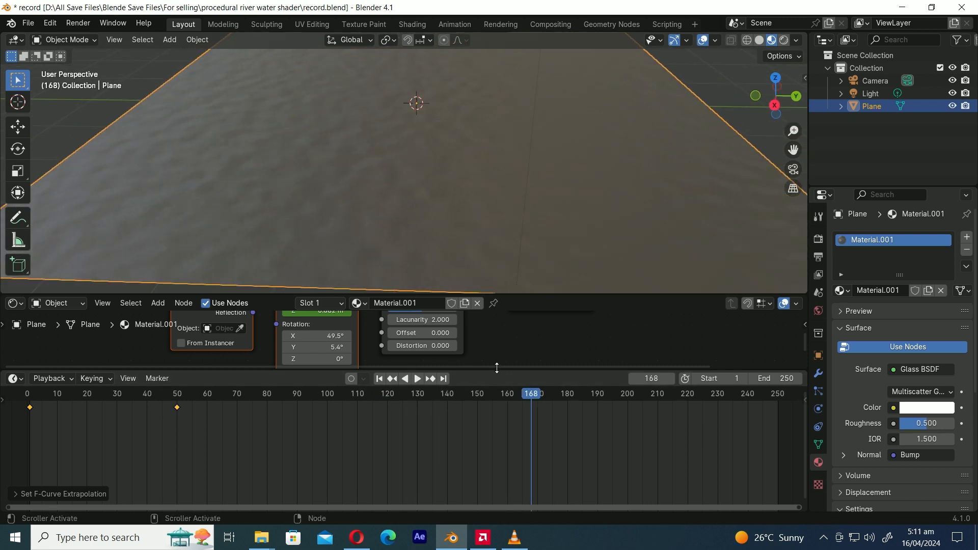
left_click_drag(496, 367, 502, 464)
key("Home")
left_click_drag(670, 331, 442, 399)
key("g")
left_click(603, 392)
Step: Add a Mix node, set its data type to Color and insert it between the Noise Texture and the Bump node
key("shift+a")
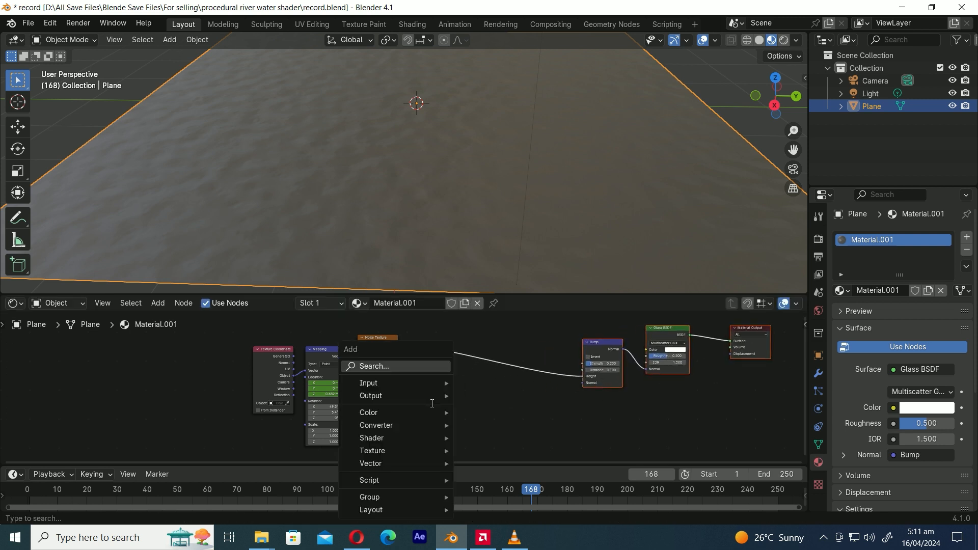
type("mix")
key("Return")
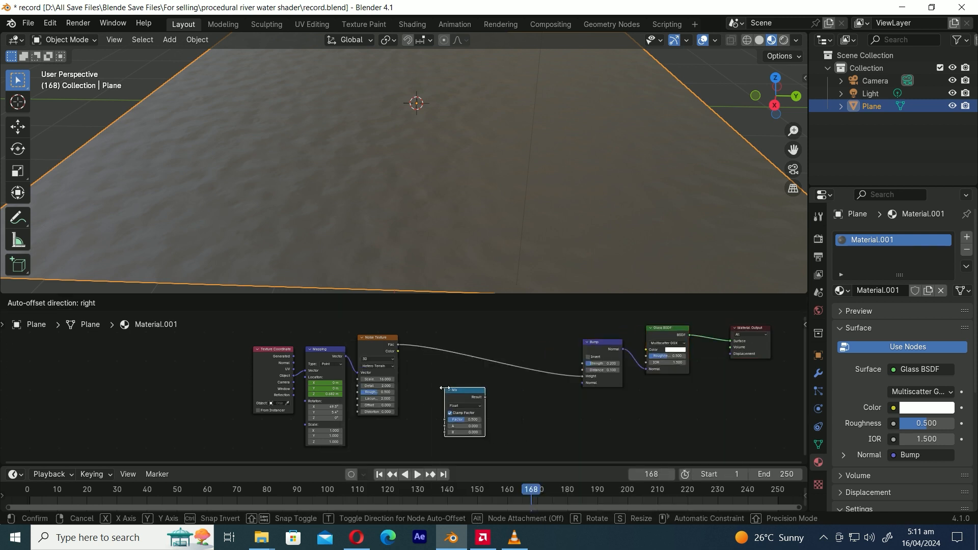
left_click(444, 388)
scroll(448, 391, "up", 4)
left_click(482, 413)
left_click(484, 438)
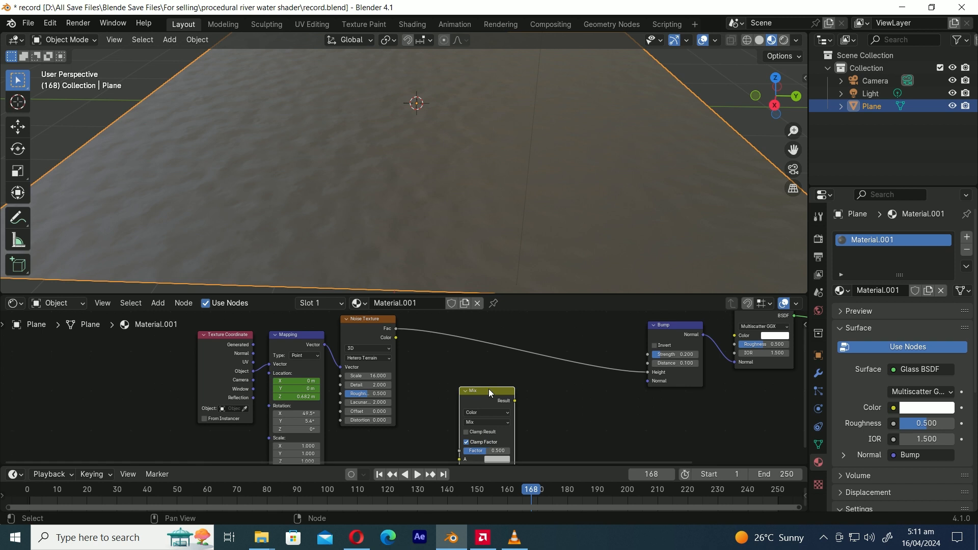
left_click_drag(488, 390, 504, 326)
Step: Add a second Noise Texture node above the existing one
scroll(418, 370, "down", 2)
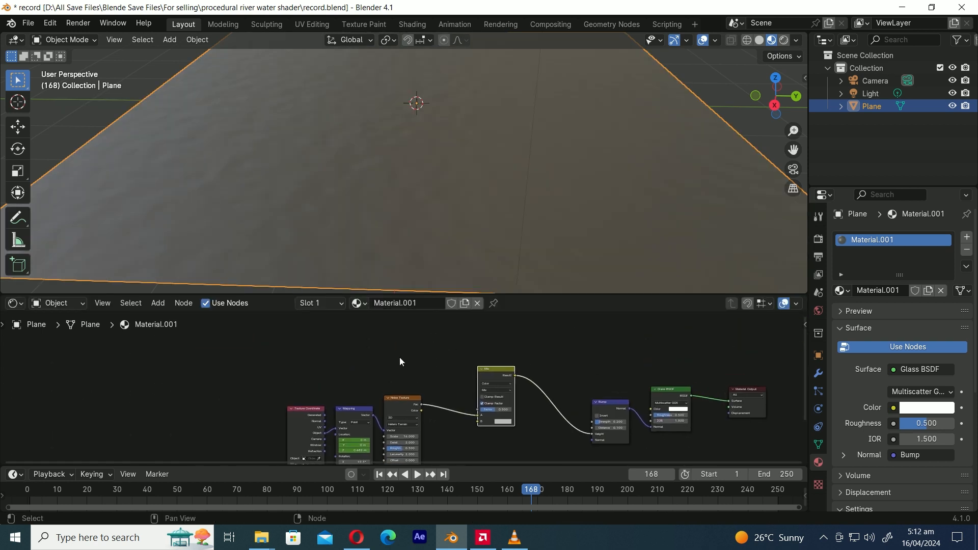
key("shift+a")
left_click(399, 355)
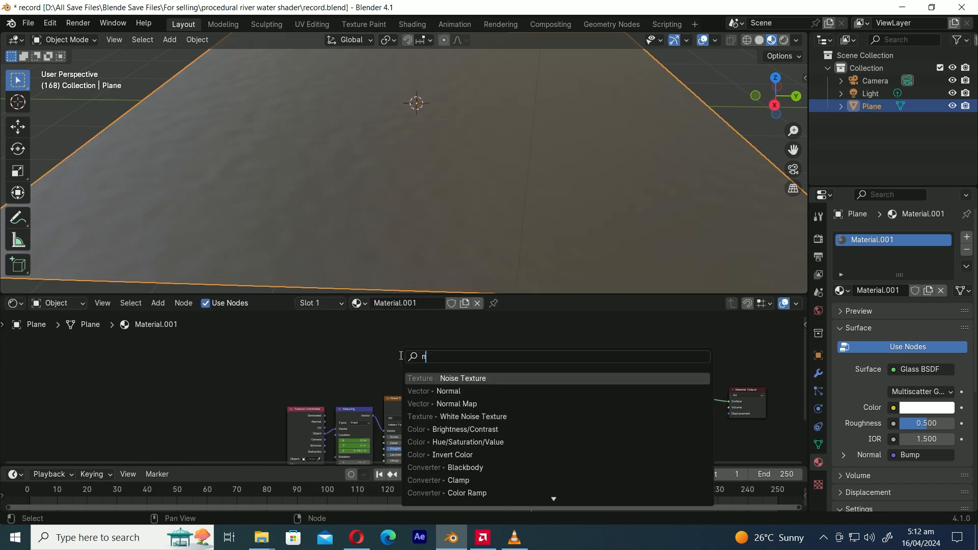
type("noi")
left_click(470, 378)
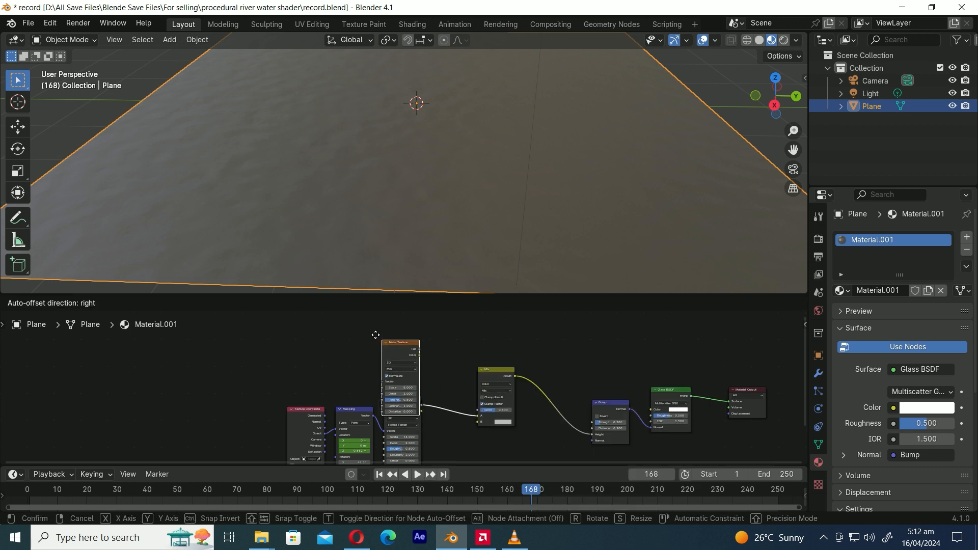
left_click(453, 363)
Step: Add a Color Ramp node beside the new Noise Texture and move the Mix node away to make room
key("shift+a")
left_click(456, 359)
type("col")
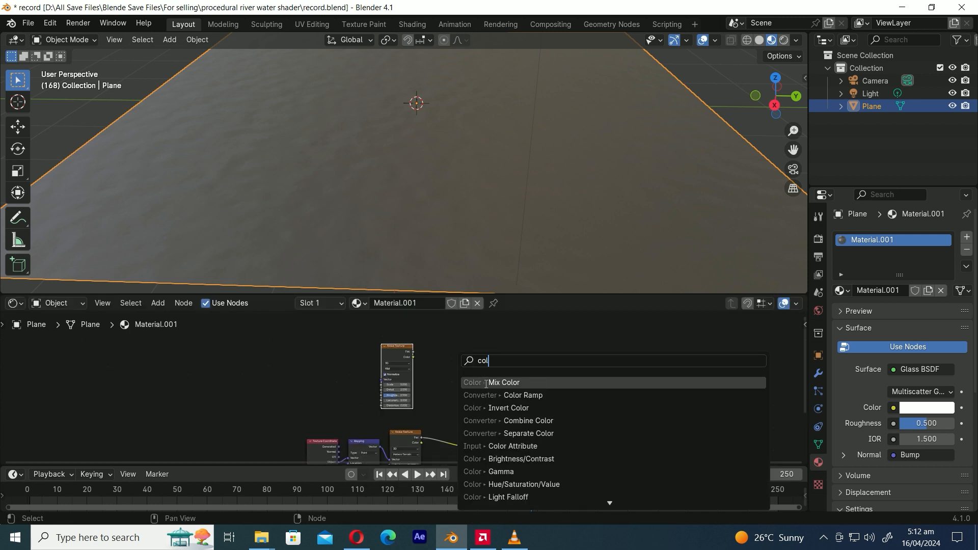
key("Down")
key("Return")
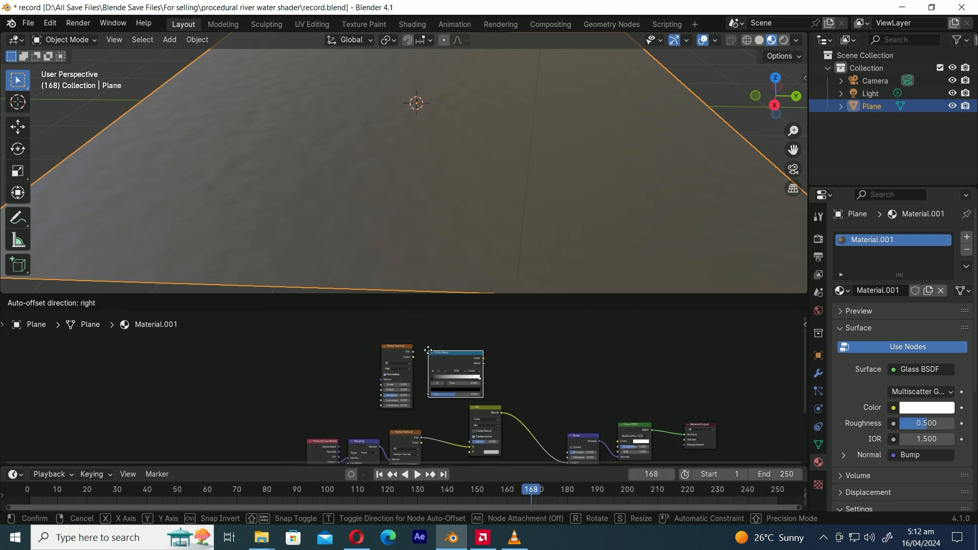
left_click(428, 347)
left_click_drag(490, 408, 523, 407)
left_click(522, 408)
Step: Connect the new Noise Texture's Fac to the Color Ramp and the Color Ramp's Color to the Mix node's Factor
scroll(395, 419, "up", 4)
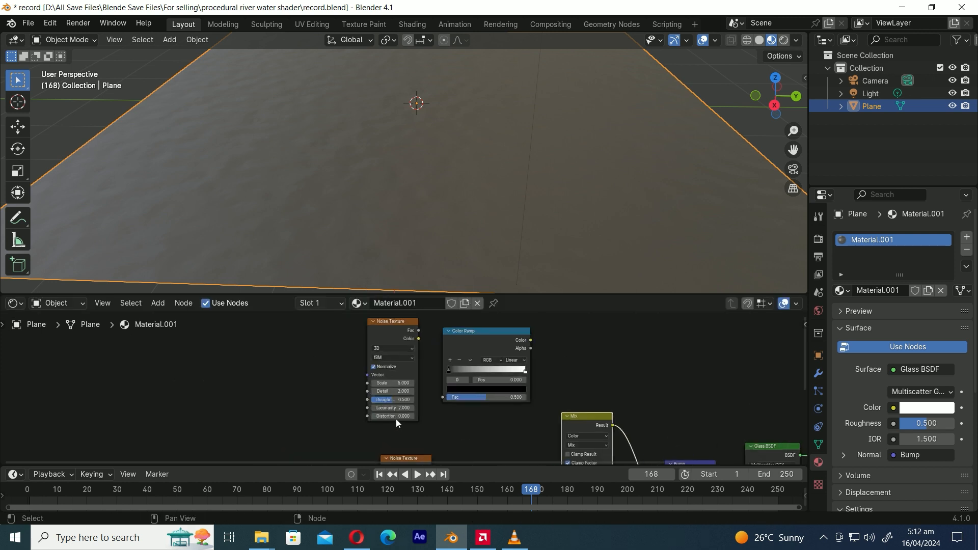
left_click_drag(405, 331, 436, 416)
scroll(458, 416, "down", 3)
left_click_drag(542, 421, 567, 373)
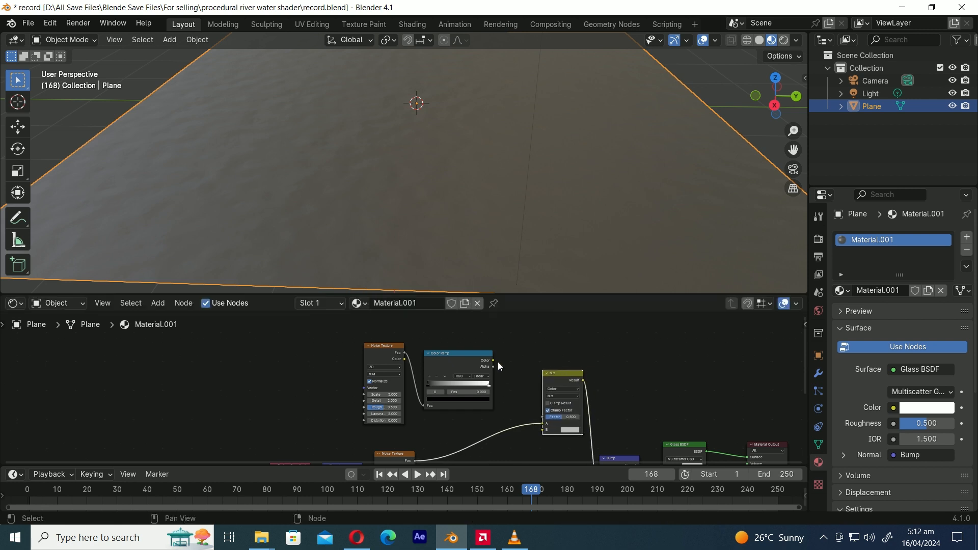
left_click_drag(492, 360, 544, 420)
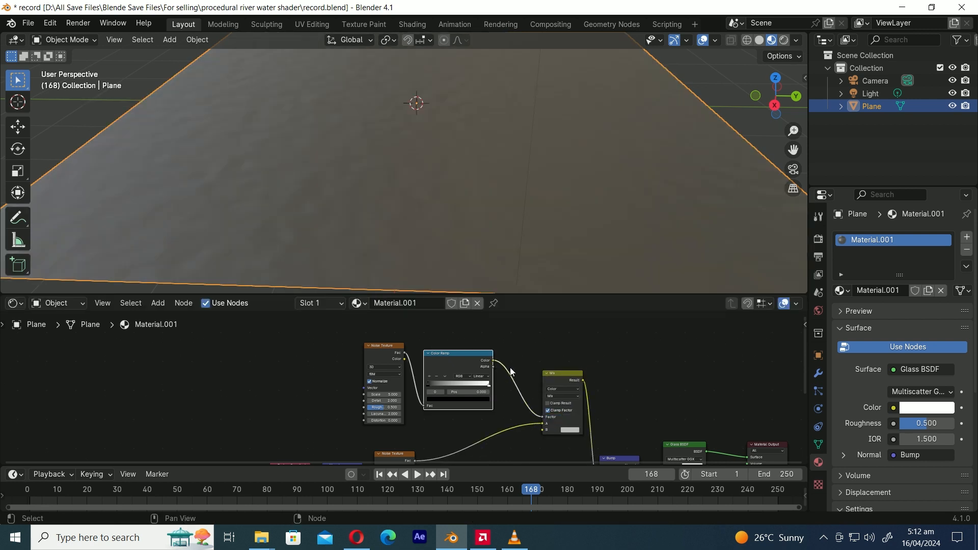
Step: Add Texture Coordinate and Mapping nodes to the new Noise Texture, feeding the Object output into the Mapping node's Vector
key("ctrl+s")
scroll(395, 362, "down", 2)
left_click(394, 364)
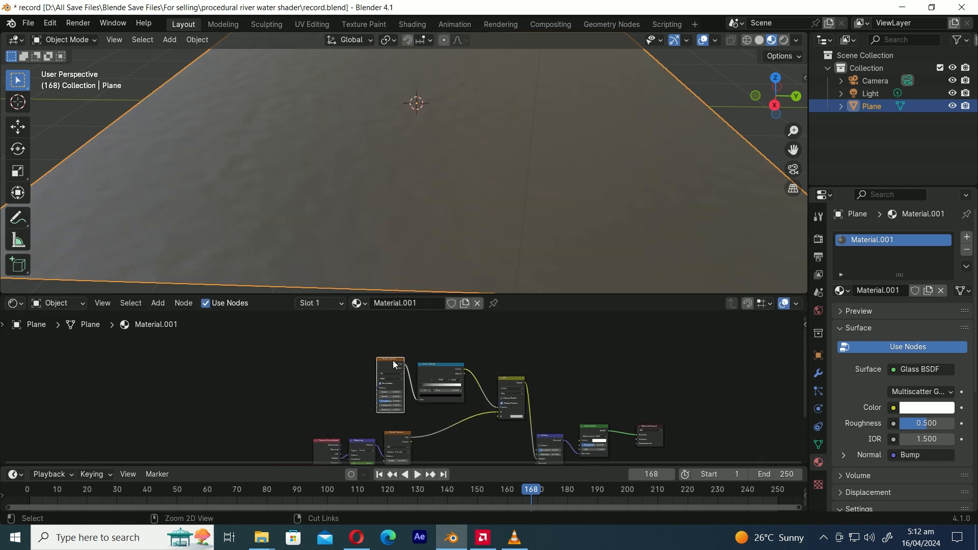
key("ctrl+t")
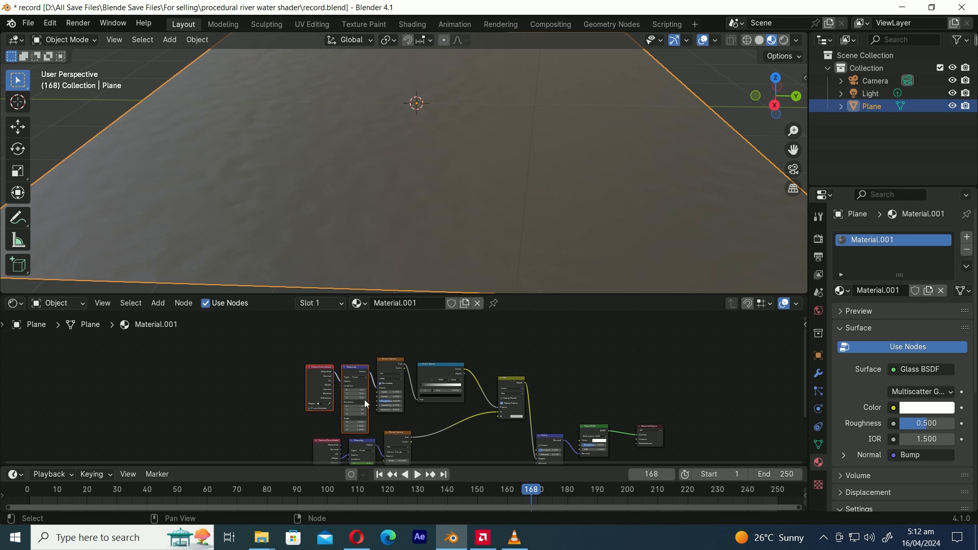
key("g")
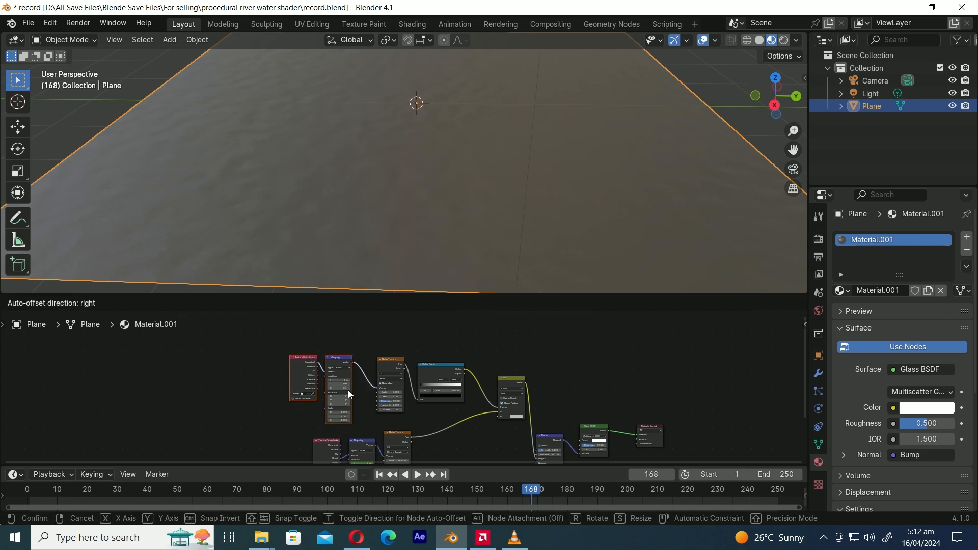
left_click(348, 389)
scroll(289, 387, "up", 3)
left_click_drag(242, 364, 257, 358)
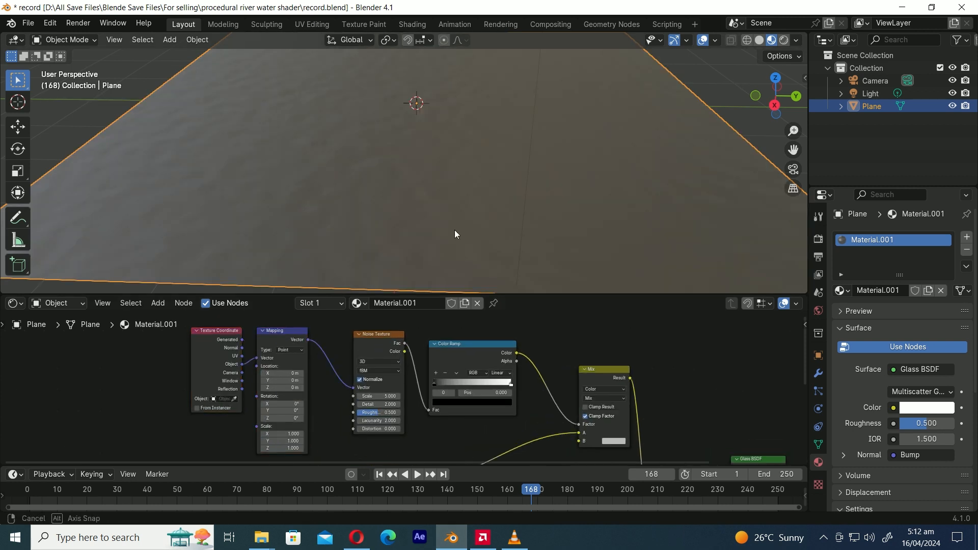
Step: Move the Color Ramp's black stop towards the middle and its white stop to position 0.756
middle_click_drag(455, 235, 499, 217, "ctrl")
scroll(501, 218, "up", 2)
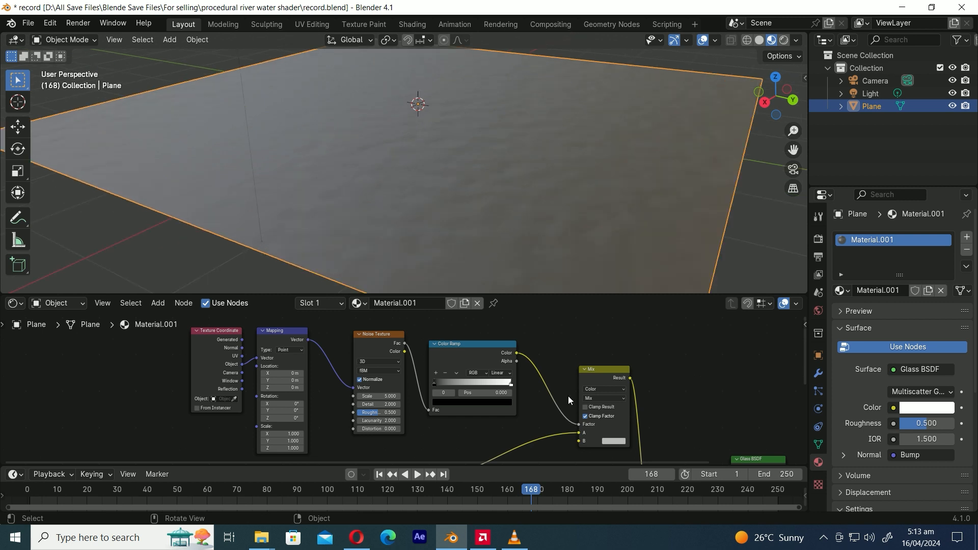
scroll(569, 398, "down", 4)
middle_click_drag(591, 421, 533, 355)
scroll(459, 382, "up", 3)
middle_click_drag(435, 392, 487, 448)
scroll(466, 396, "up", 6)
scroll(465, 392, "up", 1)
middle_click_drag(466, 392, 460, 423)
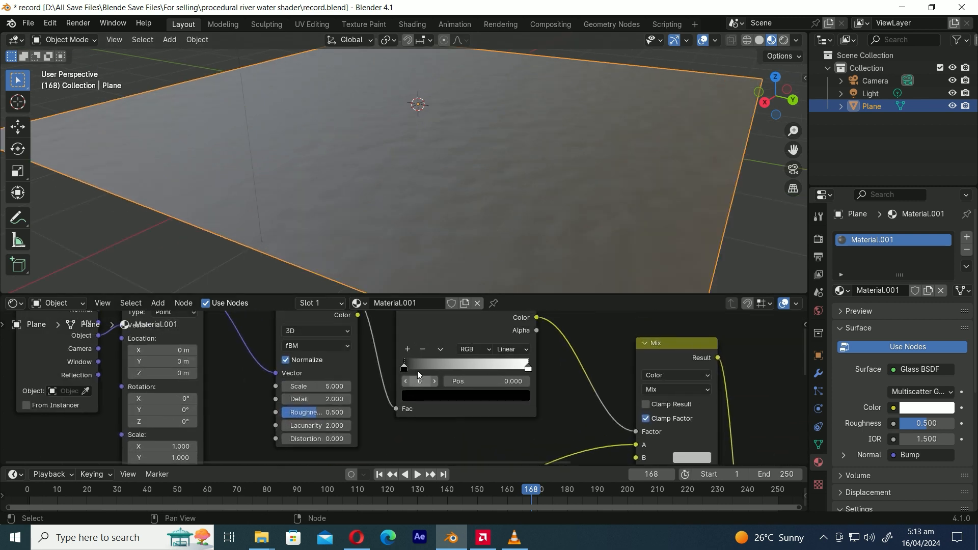
left_click_drag(405, 367, 461, 369)
left_click_drag(525, 369, 476, 368)
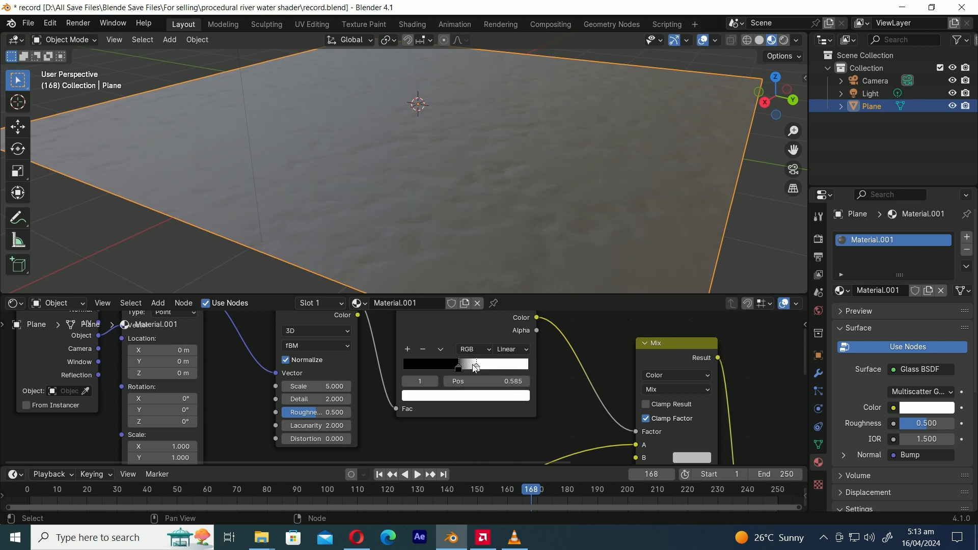
middle_click_drag(532, 138, 532, 167)
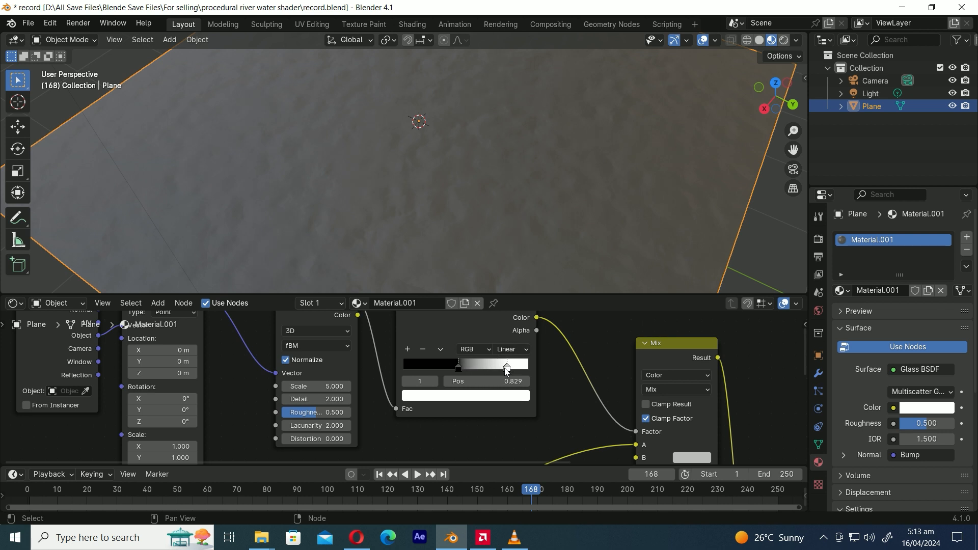
left_click_drag(500, 369, 495, 369)
Step: Play the animation to preview the mixed noise on the water surface, then stop it
scroll(468, 249, "down", 3)
key("space")
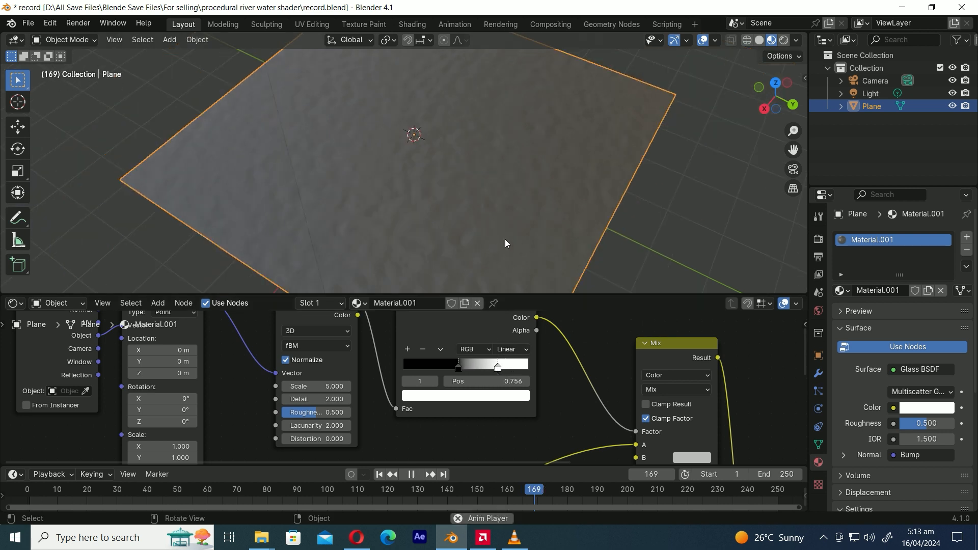
scroll(535, 250, "up", 2)
middle_click_drag(552, 246, 561, 209)
scroll(553, 209, "down", 1)
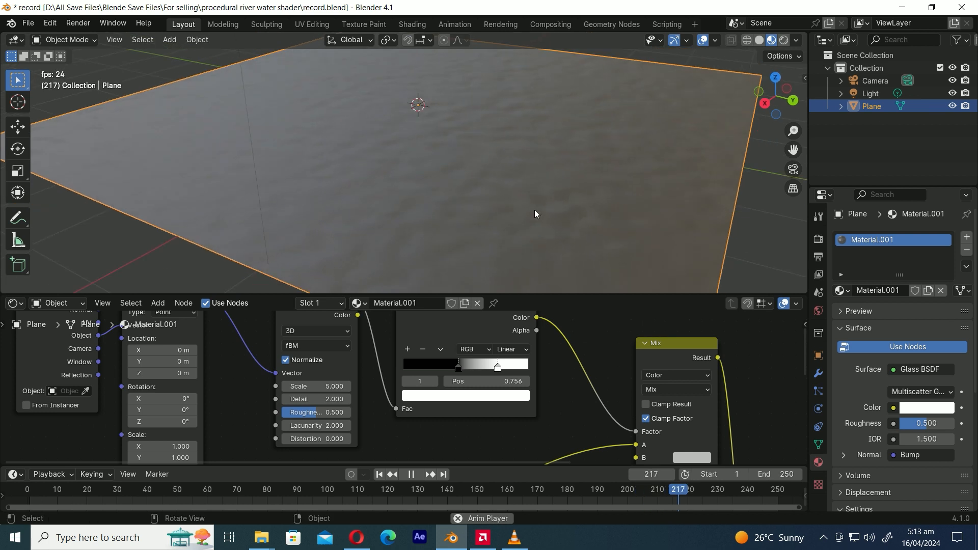
scroll(516, 222, "up", 2)
key("space")
Step: Set the scale of the Hetero Terrain Noise Texture to 24
scroll(467, 438, "down", 2)
middle_click_drag(474, 407, 492, 324)
scroll(430, 406, "up", 2)
left_click(410, 417)
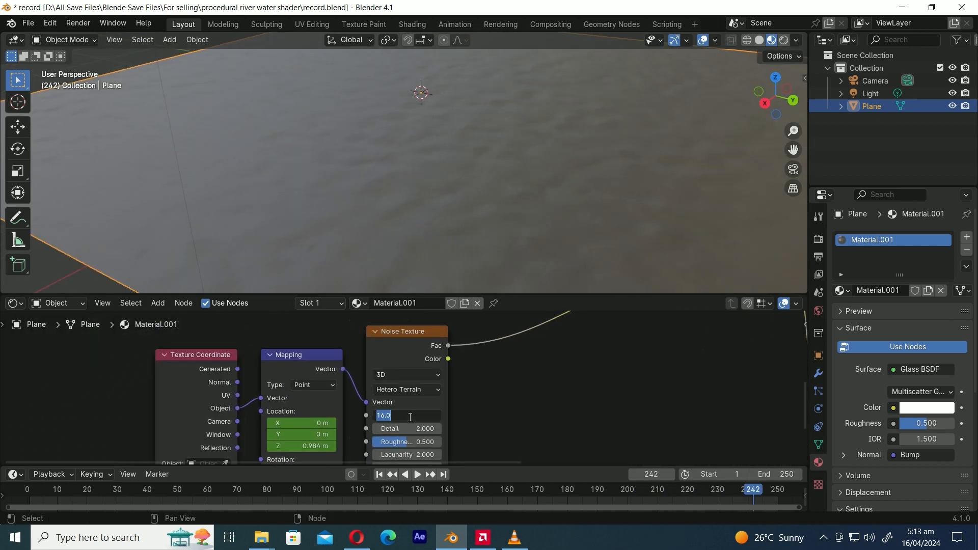
type("24")
key("Return")
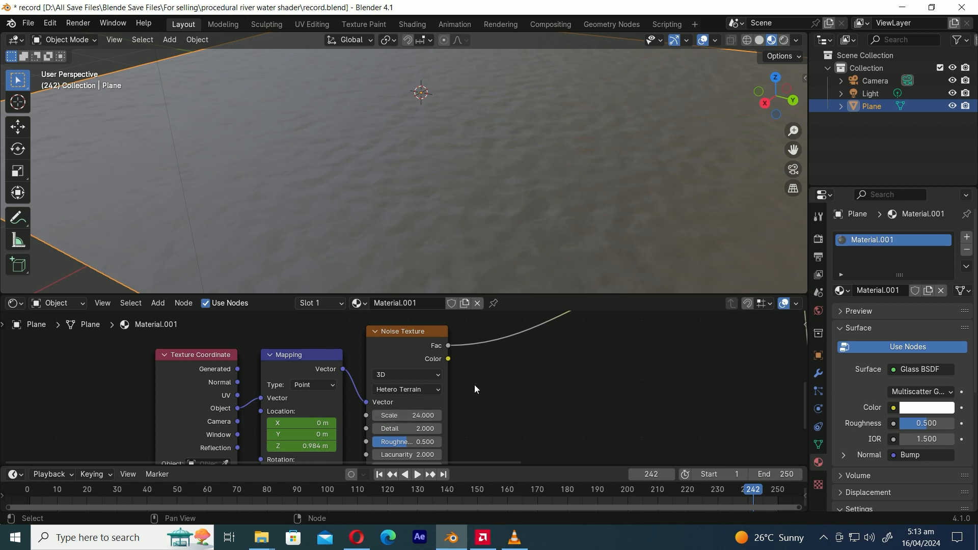
Step: Set the detail of the fBM Noise Texture to 15
scroll(475, 385, "down", 3)
middle_click_drag(534, 380, 532, 334)
scroll(408, 400, "up", 4)
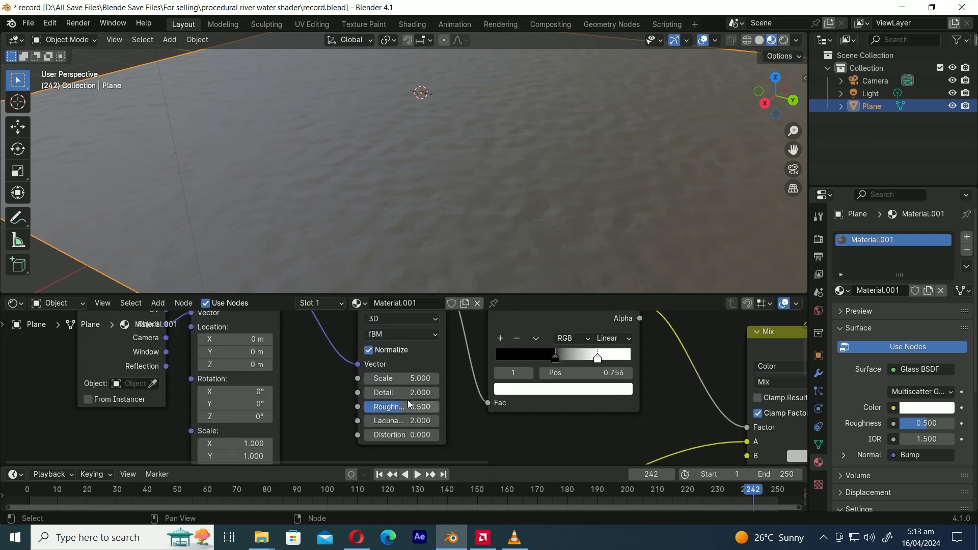
left_click_drag(403, 392, 472, 405)
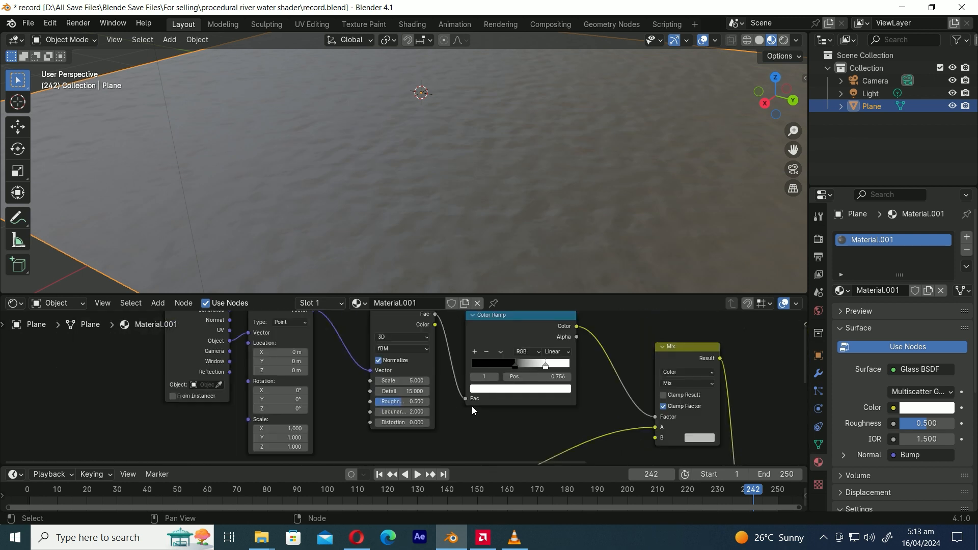
Step: Duplicate the Color Ramp and connect the original ramp's Color output to the duplicate's Fac input
scroll(471, 405, "down", 4)
middle_click_drag(497, 336, 443, 380)
left_click(443, 380)
key("shift+d")
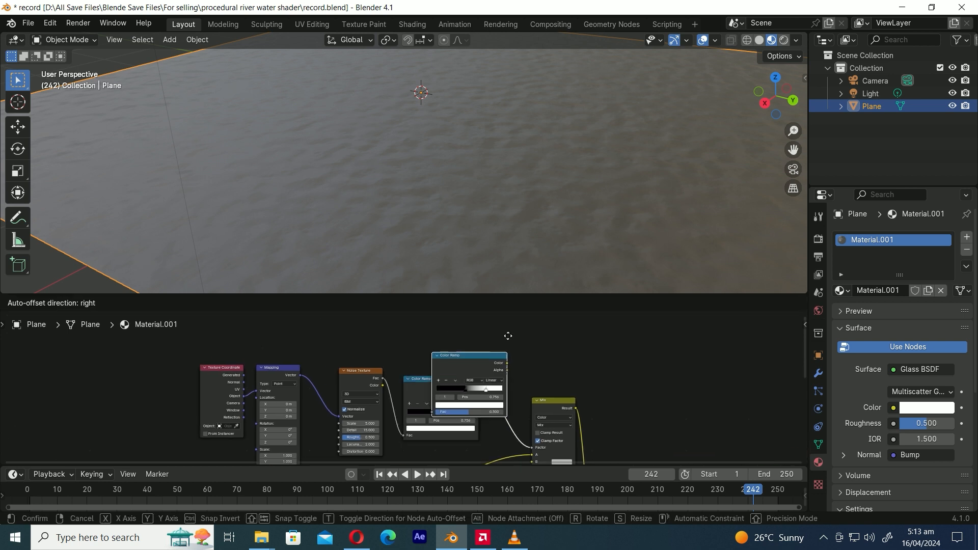
left_click(522, 379)
middle_click_drag(545, 415, 504, 375)
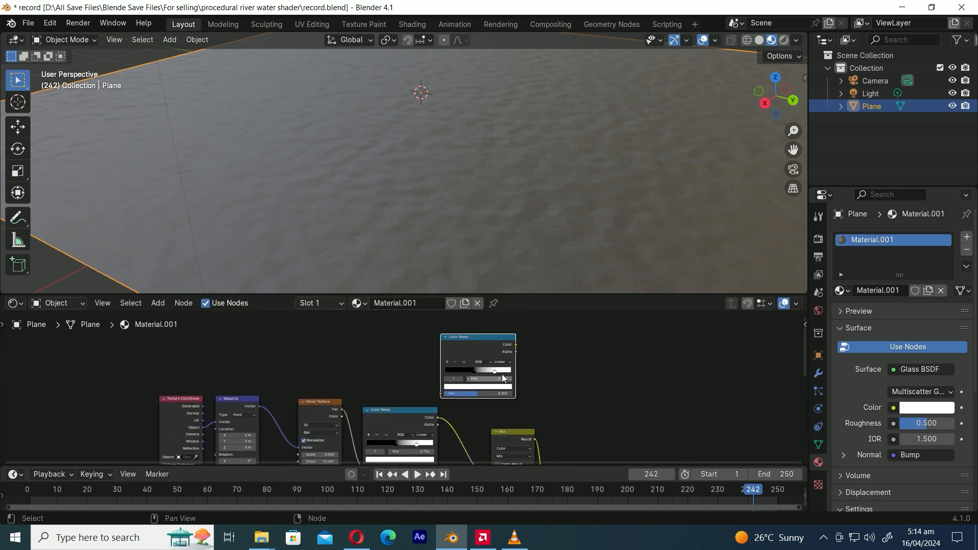
key("g")
left_click(490, 406)
left_click_drag(437, 417, 474, 412)
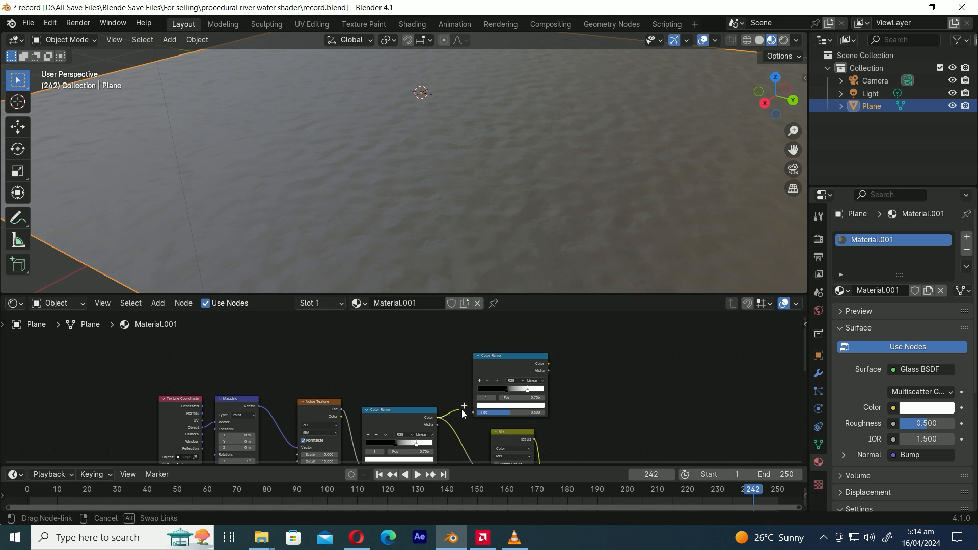
Step: Connect the duplicated Color Ramp's Color output to the Glass BSDF's Roughness and inspect the water surface
scroll(472, 412, "down", 1)
middle_click_drag(575, 357, 526, 337)
left_click_drag(451, 320, 507, 379)
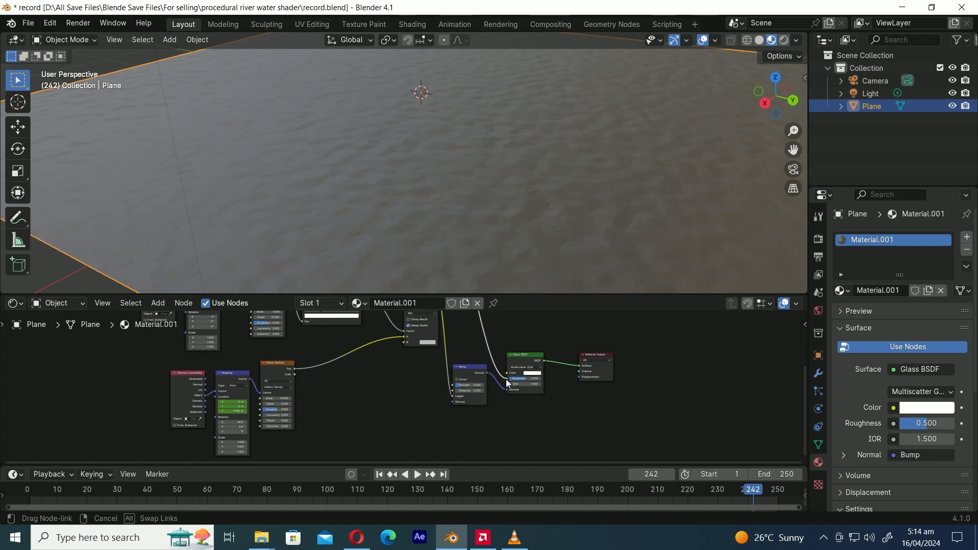
scroll(549, 401, "up", 4)
middle_click_drag(597, 390, 497, 418)
scroll(449, 219, "down", 4)
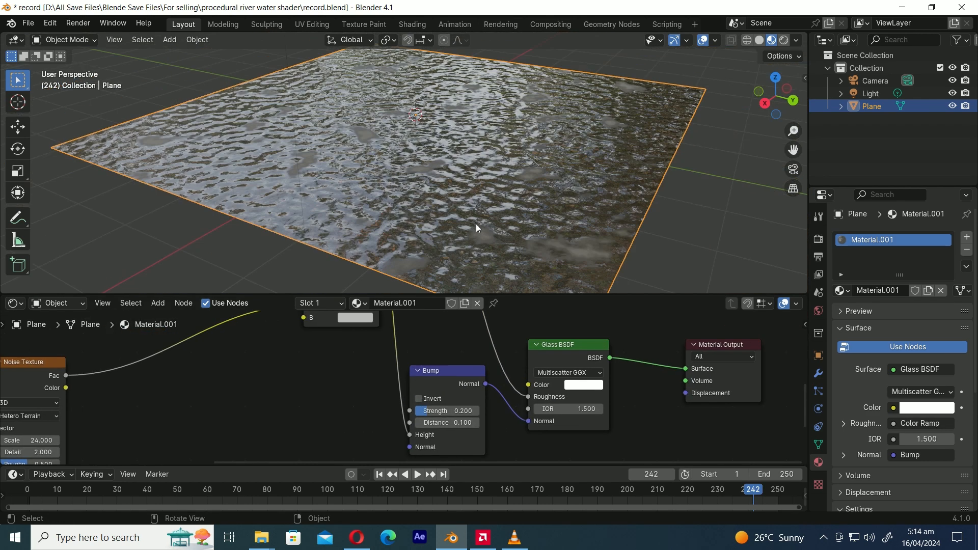
middle_click_drag(476, 224, 451, 223)
scroll(472, 216, "up", 5)
scroll(478, 219, "down", 5)
Step: Set the duplicated Color Ramp's black stop to position 0.000, and darken its white stop to grey at position 0.815
middle_click_drag(436, 345, 434, 406)
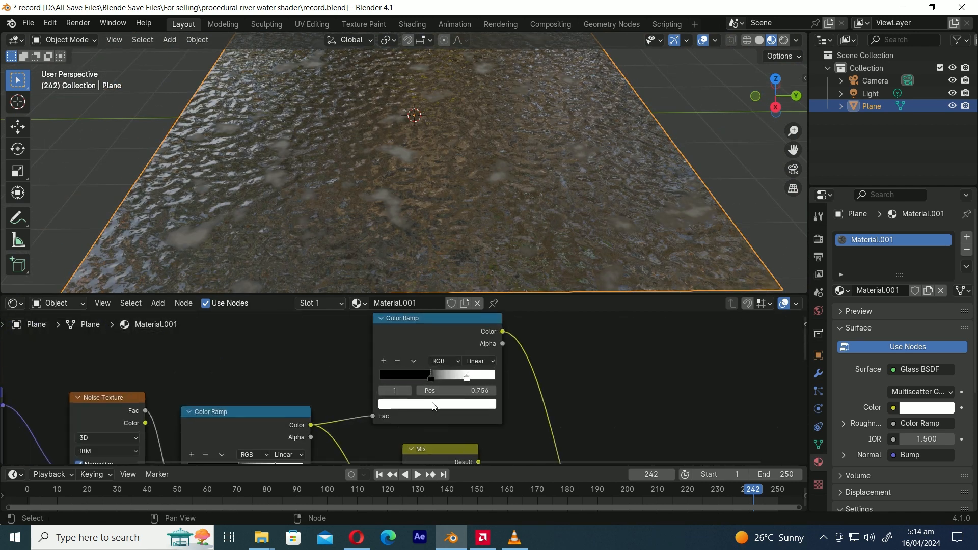
left_click_drag(430, 378, 365, 379)
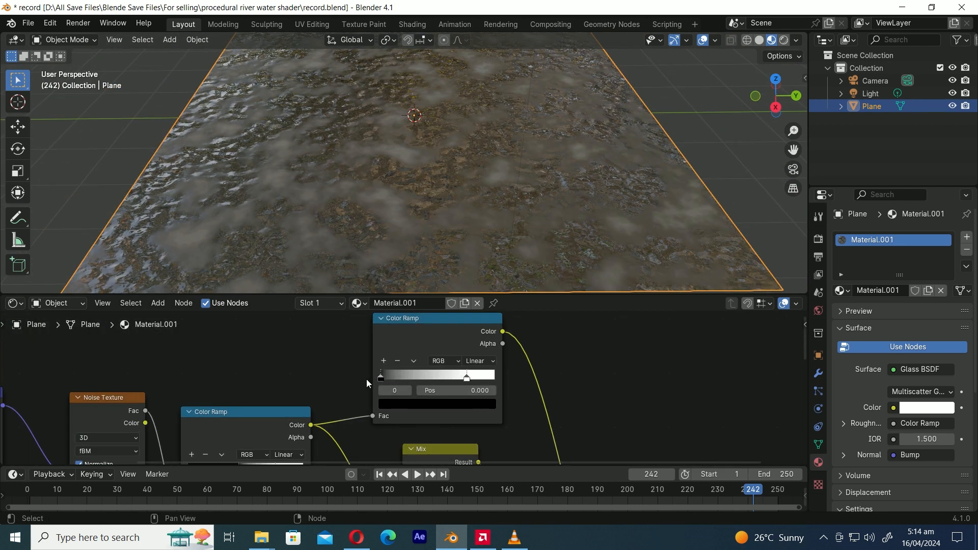
left_click(466, 378)
left_click(473, 405)
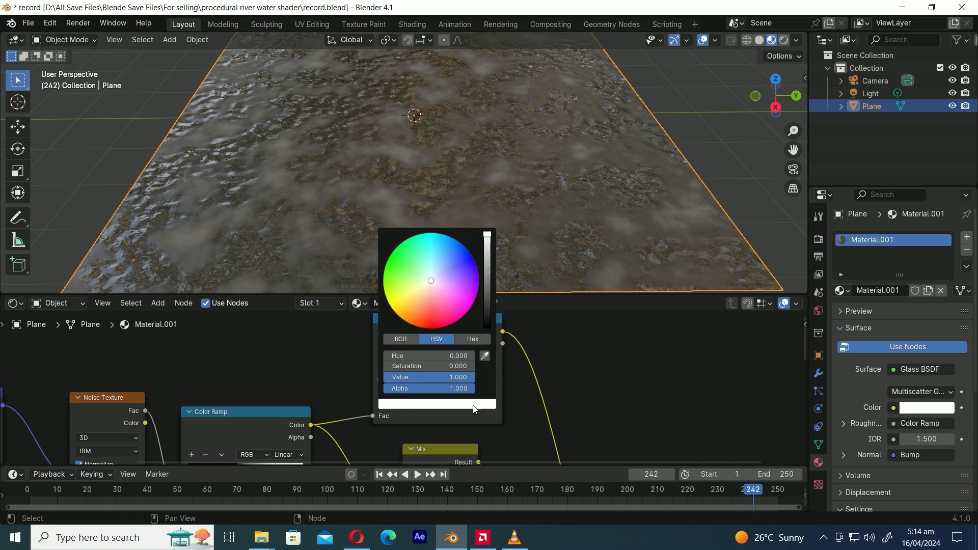
mouse_move(487, 299)
left_mouse_down()
mouse_move(487, 264)
mouse_move(486, 281)
left_mouse_up()
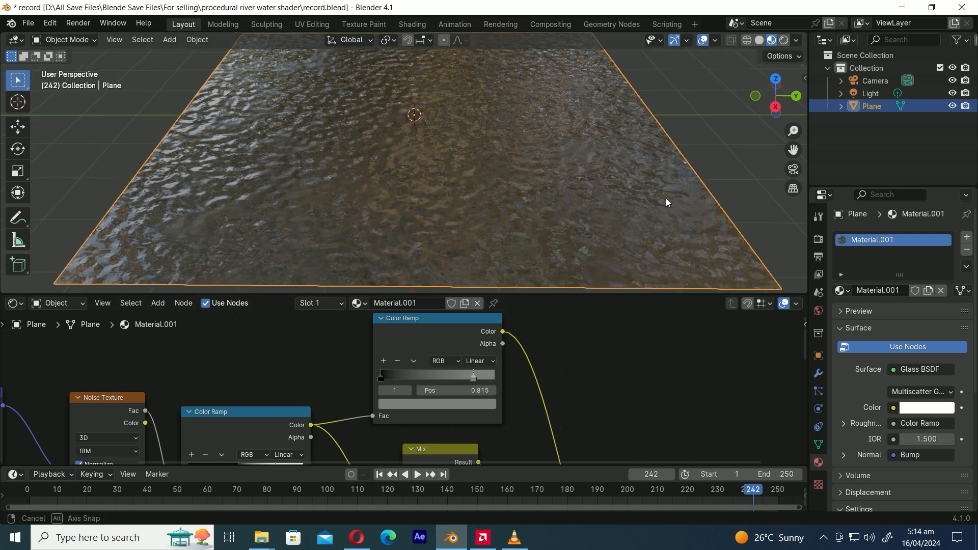
Step: Play the water animation to check the flowing surface, and stop playback at frame 39
scroll(664, 193, "down", 5)
key("space")
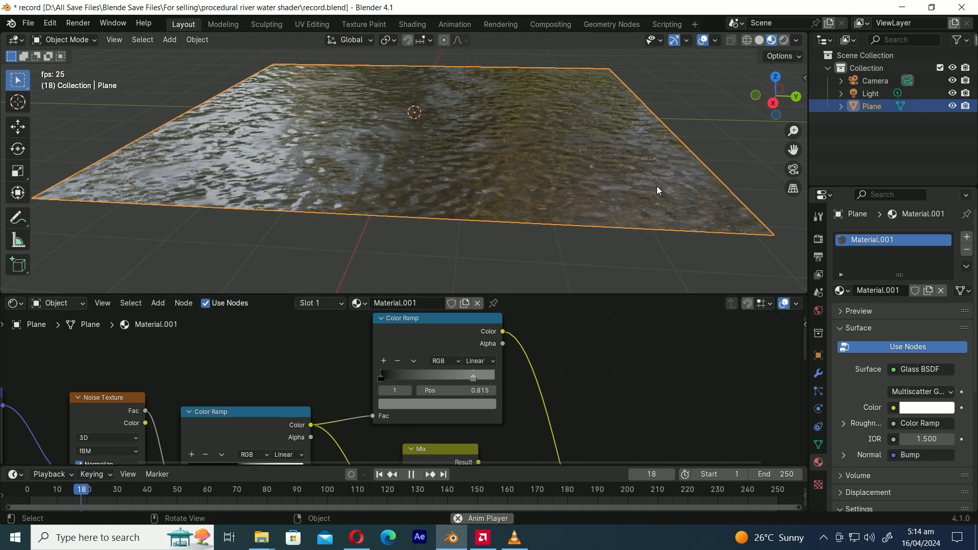
key("space")
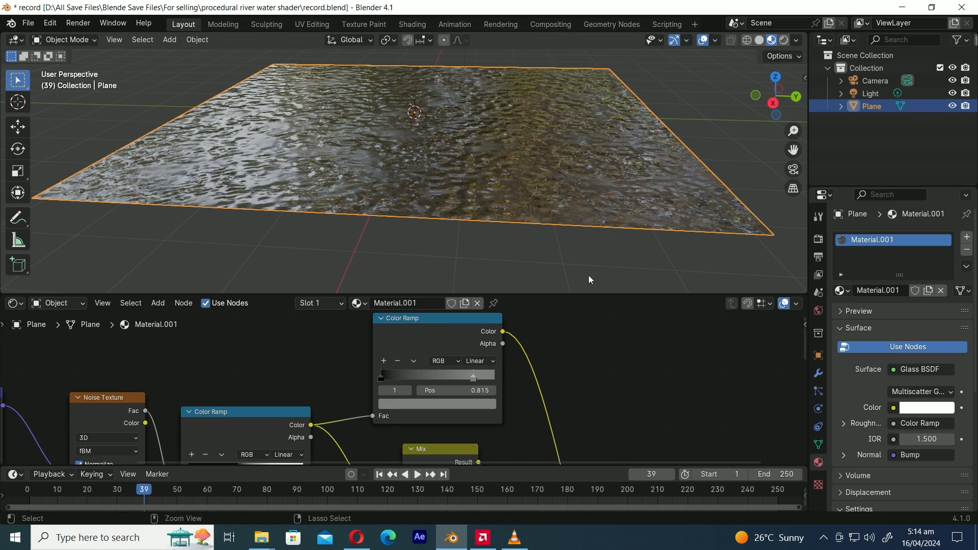
Step: Hide the viewport overlays and scale up the plane's whole mesh uniformly in Edit Mode, returning to Object Mode
scroll(451, 197, "down", 2)
key("Tab")
scroll(465, 186, "down", 2)
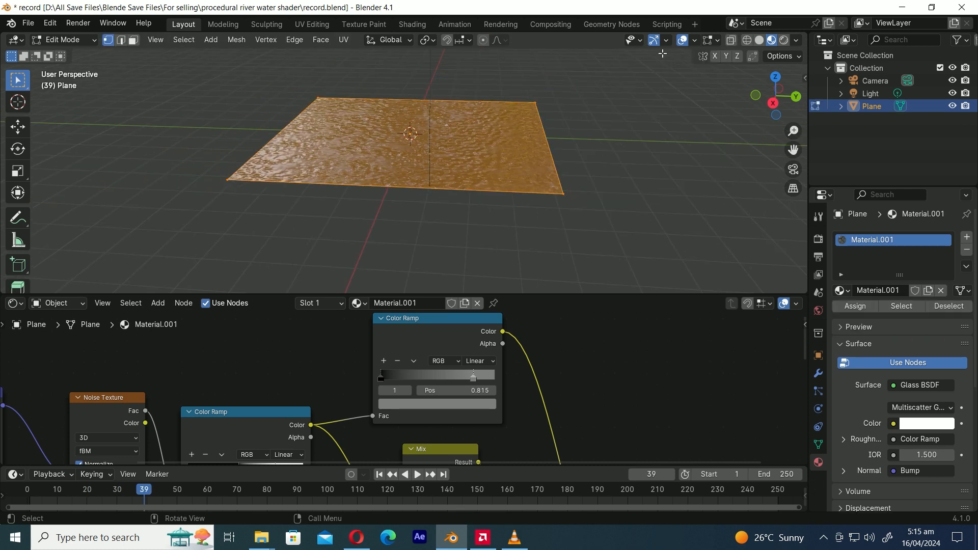
left_click(682, 44)
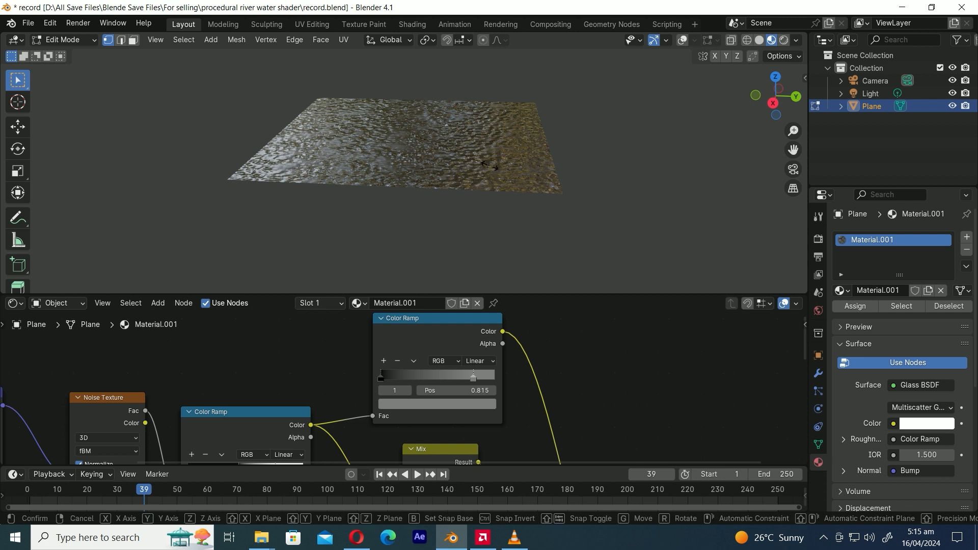
key("s")
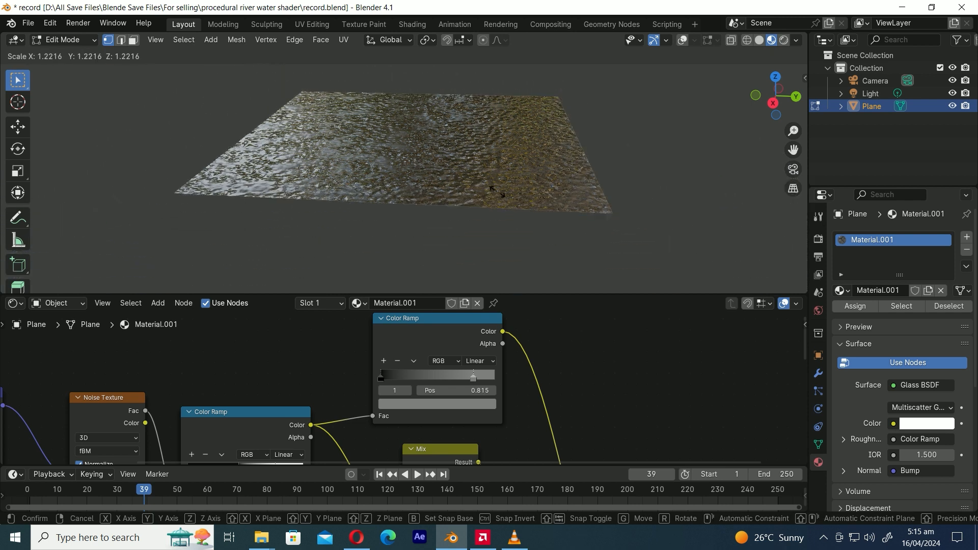
left_click(610, 202)
key("Tab")
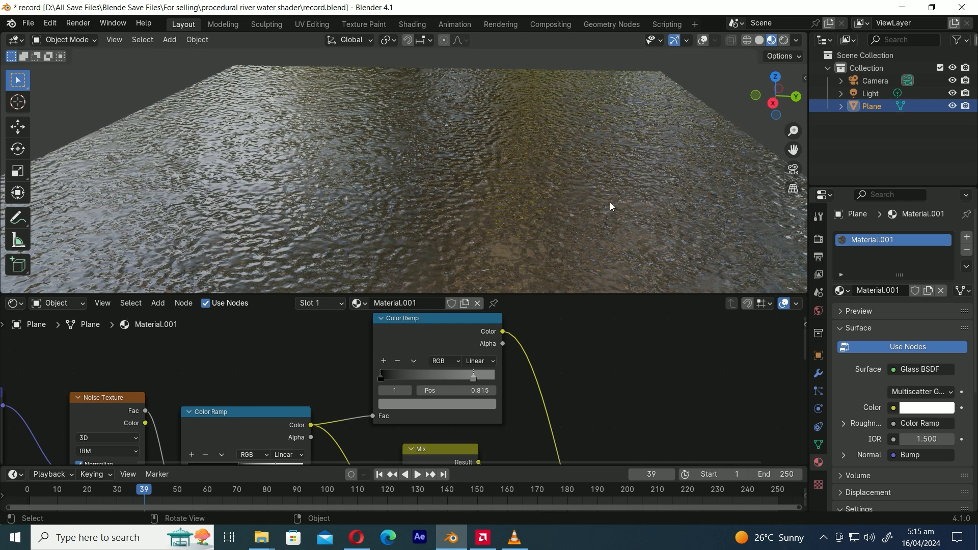
Step: Turn the viewport overlays back on and deselect the water plane
left_click(702, 40)
scroll(550, 139, "down", 5)
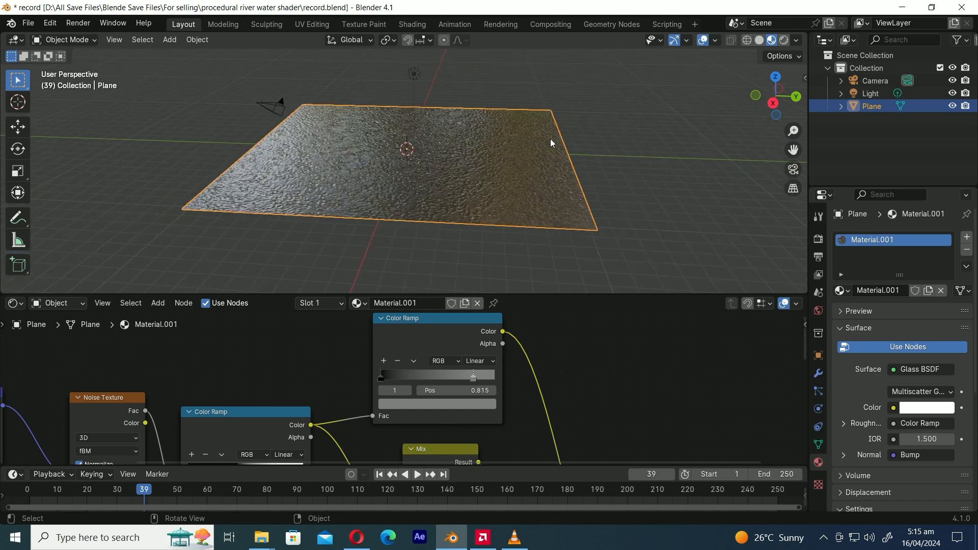
left_click(645, 152)
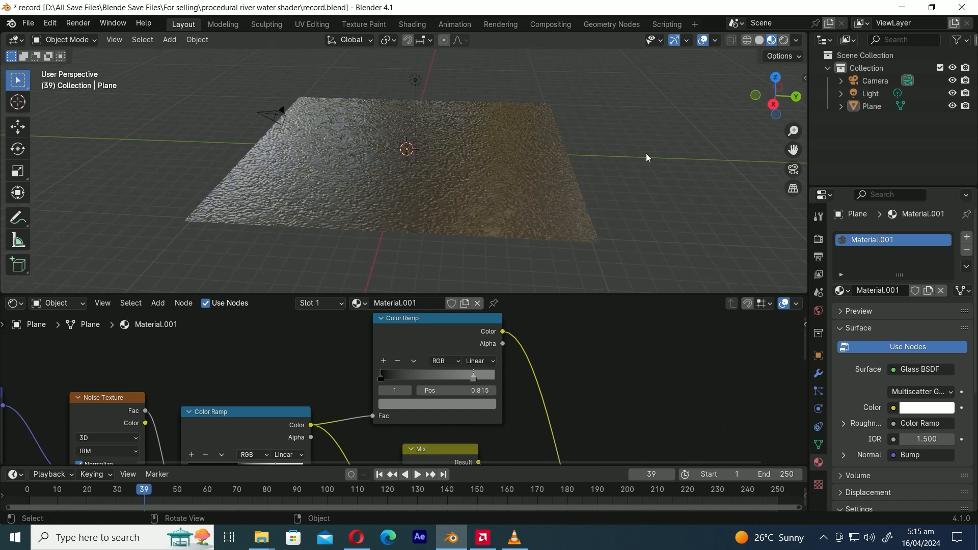